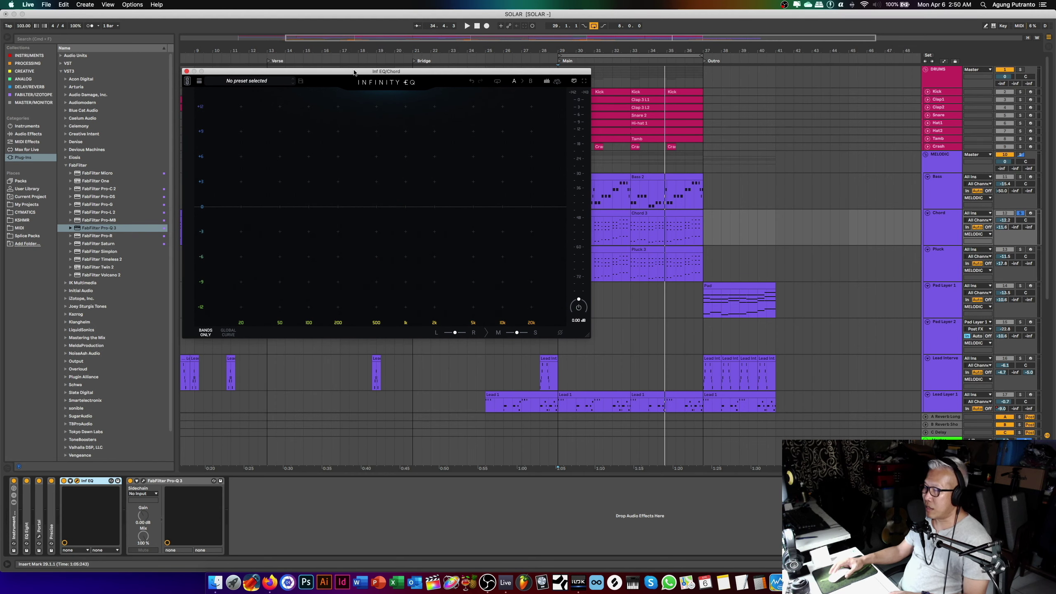
Reposition the Infinity EQ plug-in window and enlarge it slightly over the arrangement
{"action": "mouse_move", "coordinate": [354, 72]}
{"action": "left_mouse_down"}
{"action": "mouse_move", "coordinate": [380, 76]}
{"action": "mouse_move", "coordinate": [358, 73]}
{"action": "left_mouse_up"}
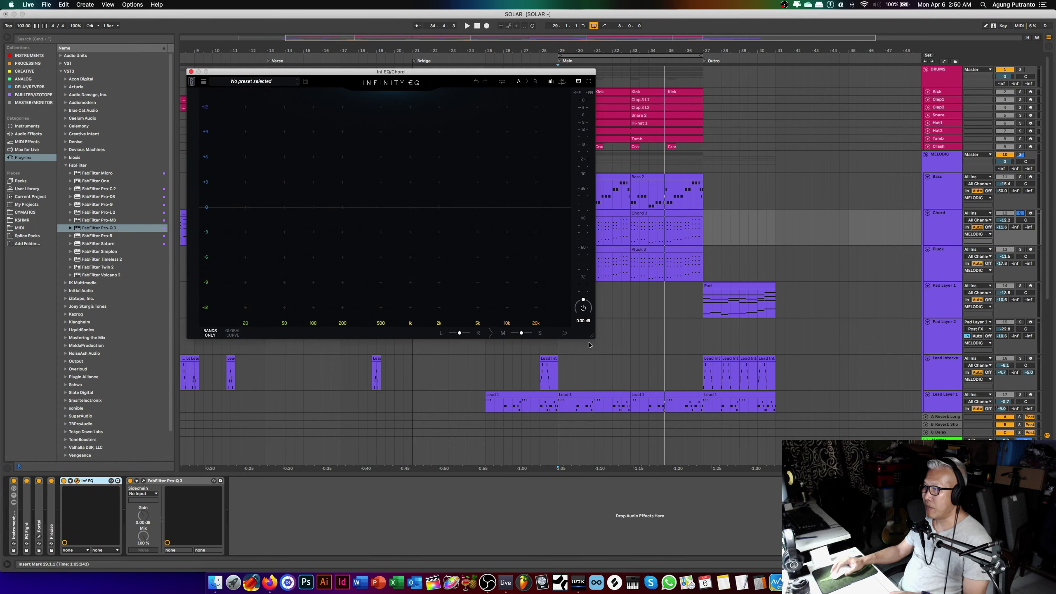
{"action": "left_click_drag", "start_coordinate": [763, 454], "coordinate": [604, 349]}
{"action": "left_click_drag", "start_coordinate": [388, 72], "coordinate": [385, 72]}
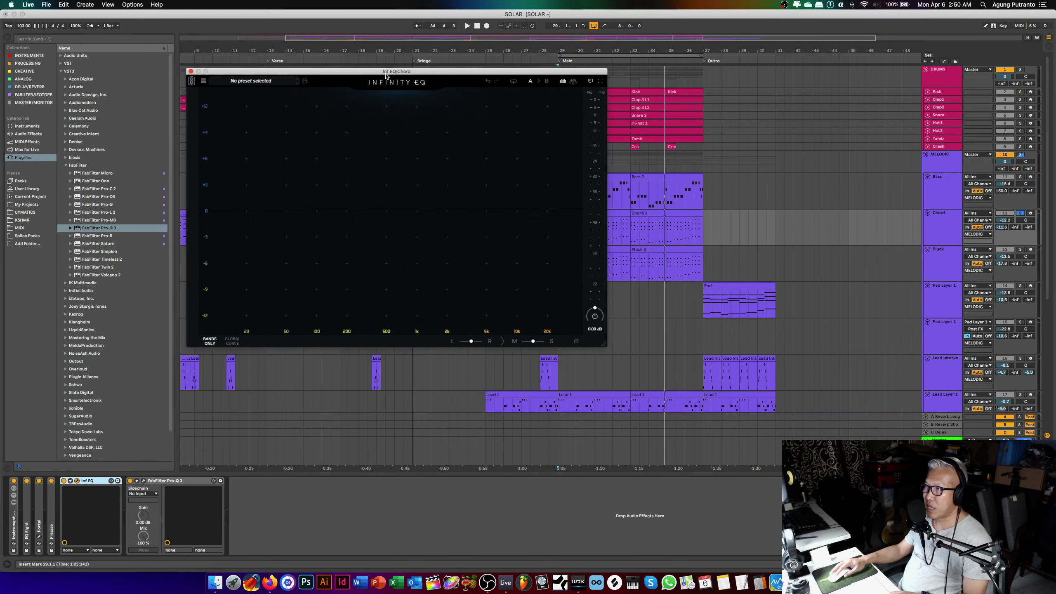
View the Infinity EQ preset folders and hide them again, and expand the equalizer to full screen before restoring its window
{"action": "left_click", "coordinate": [198, 83]}
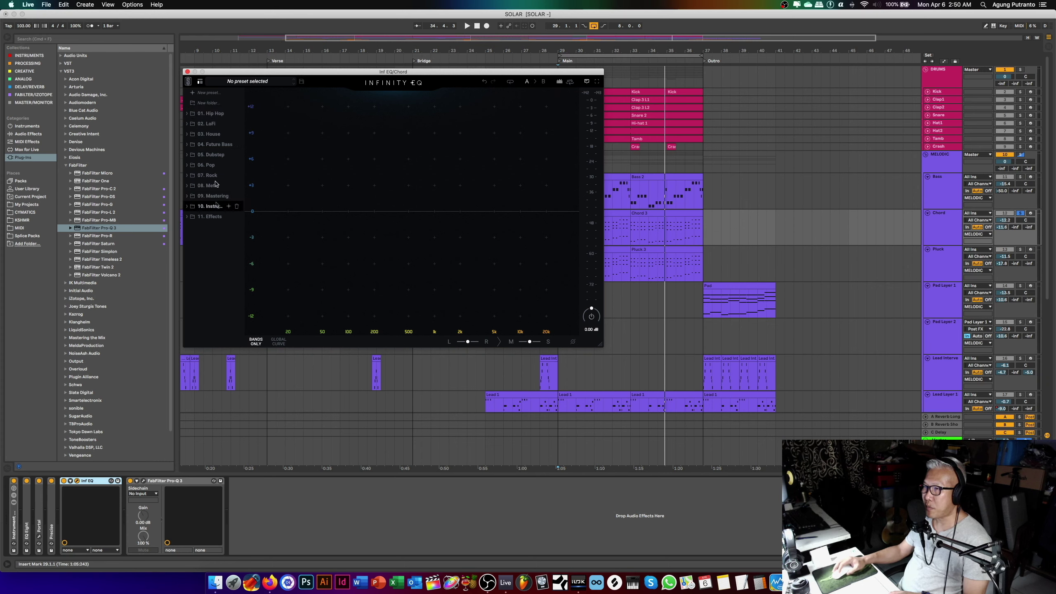
{"action": "left_click", "coordinate": [245, 83]}
{"action": "left_click", "coordinate": [247, 83]}
{"action": "left_click", "coordinate": [266, 84]}
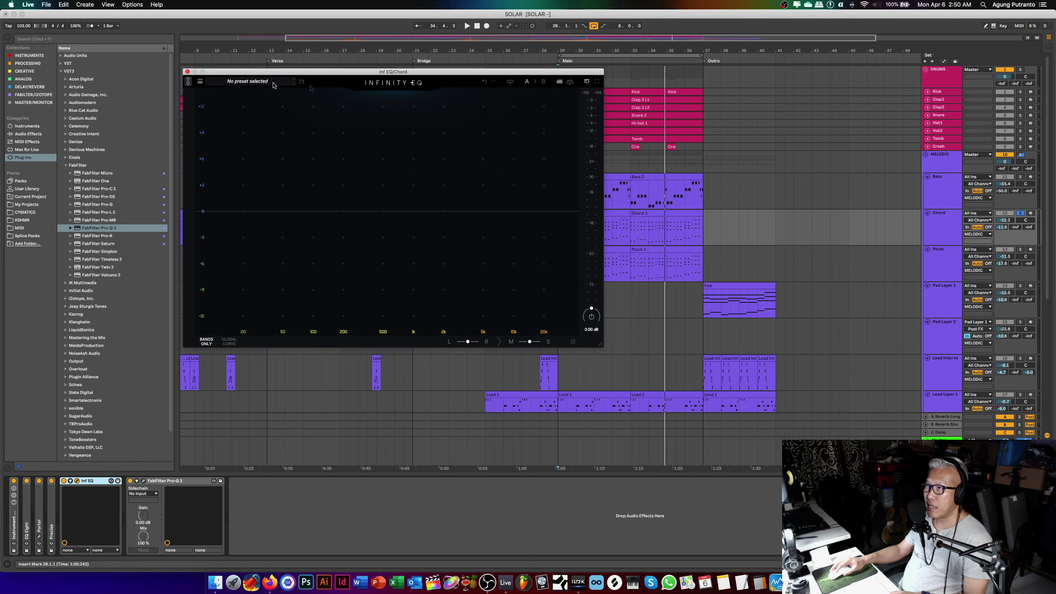
{"action": "left_click", "coordinate": [200, 83]}
{"action": "left_click", "coordinate": [239, 83]}
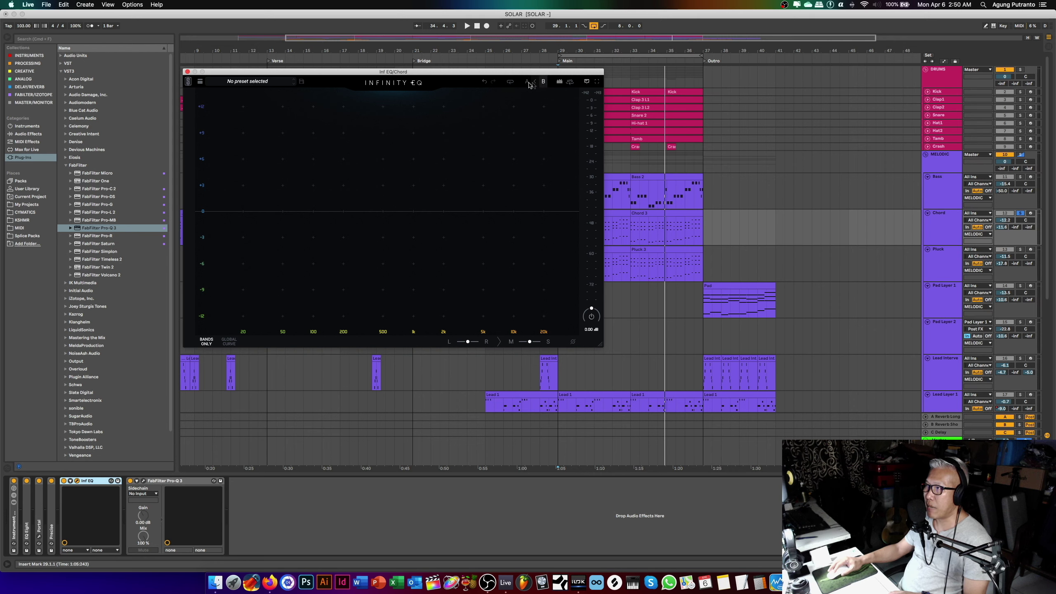
{"action": "left_click", "coordinate": [598, 82]}
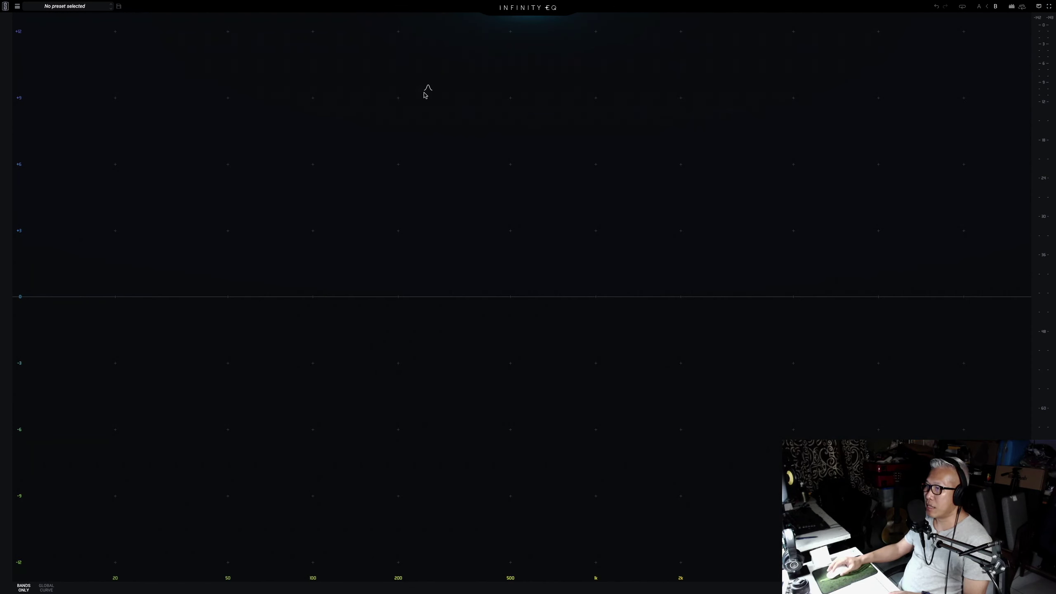
{"action": "left_click", "coordinate": [1049, 7]}
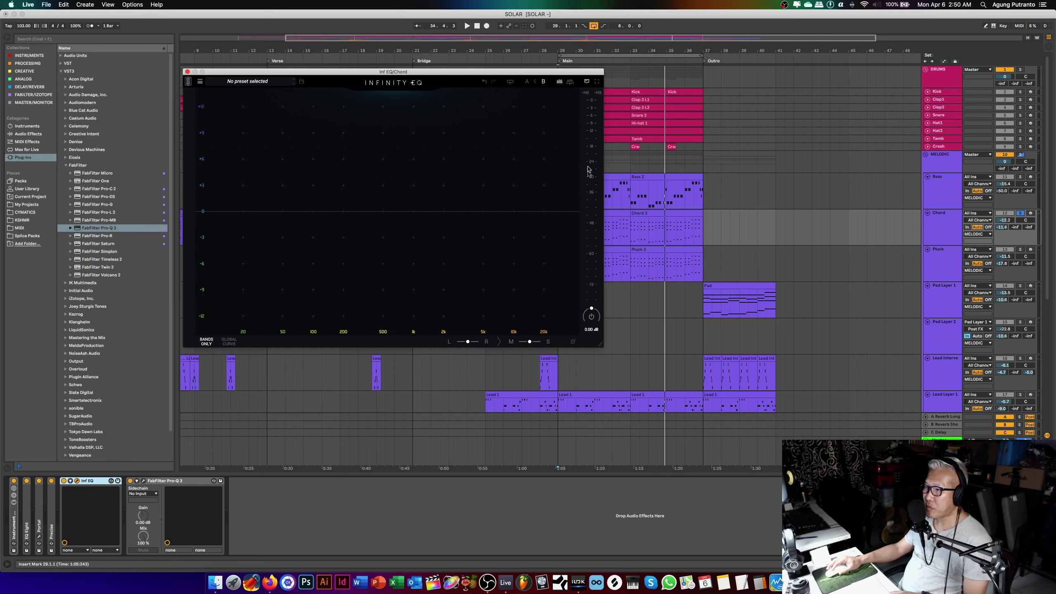
Compare the Global Curve and Bands Only displays, leave Bands Only active, and start playback of the song
{"action": "left_click", "coordinate": [228, 342]}
{"action": "left_click", "coordinate": [211, 345]}
{"action": "left_click", "coordinate": [217, 345]}
{"action": "left_click", "coordinate": [210, 345]}
{"action": "left_click", "coordinate": [217, 345]}
{"action": "left_click", "coordinate": [211, 344]}
{"action": "left_click", "coordinate": [217, 345]}
{"action": "left_click", "coordinate": [210, 345]}
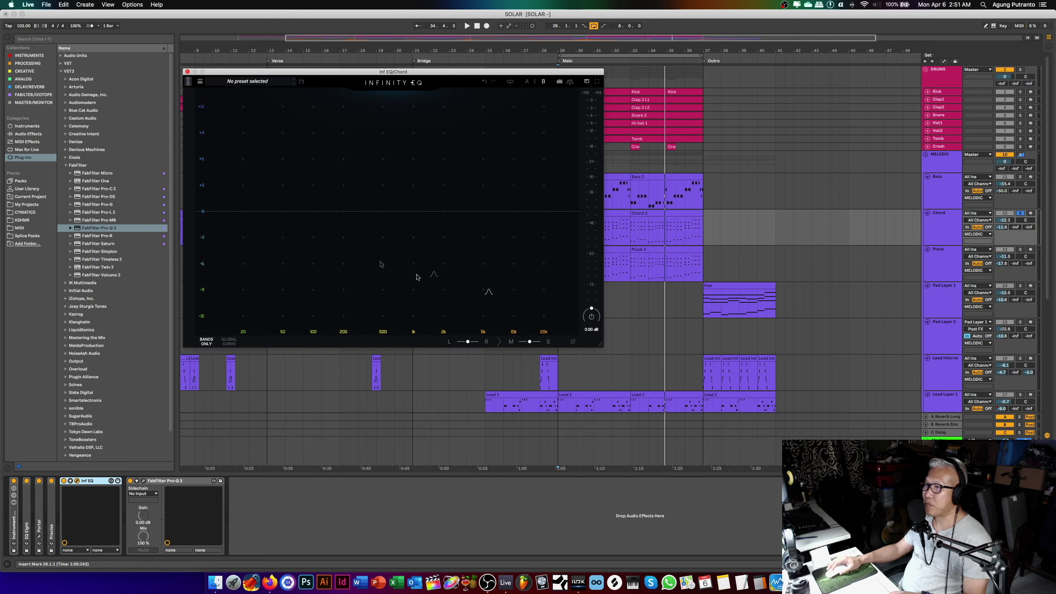
{"action": "key", "text": "space"}
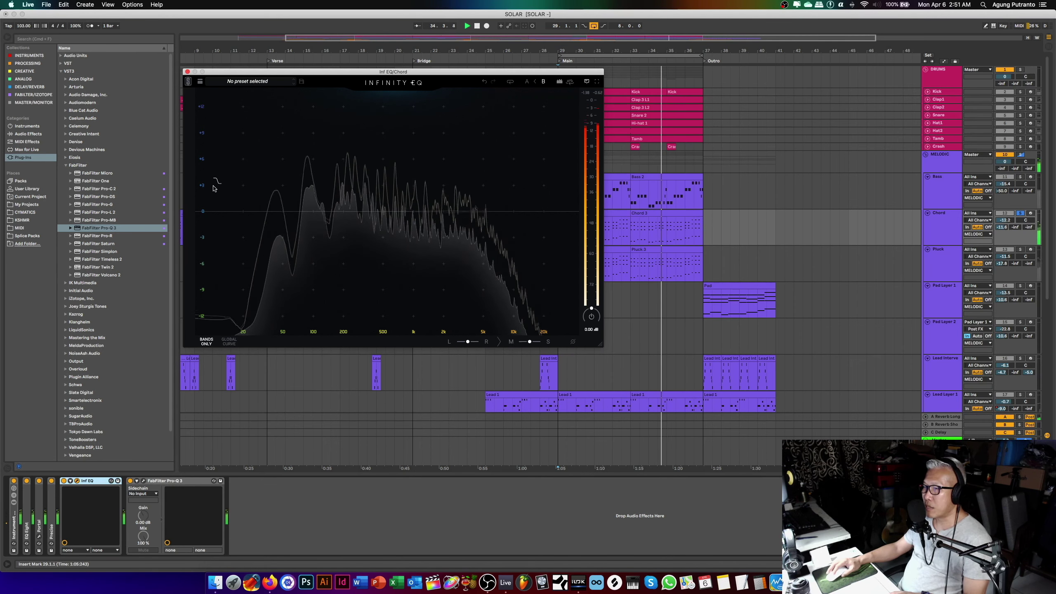
Try a low cut at 12.8 Hz, a high cut at 24.1 kHz and a low shelf at about 16.4 Hz, removing each band
{"action": "left_click", "coordinate": [224, 241]}
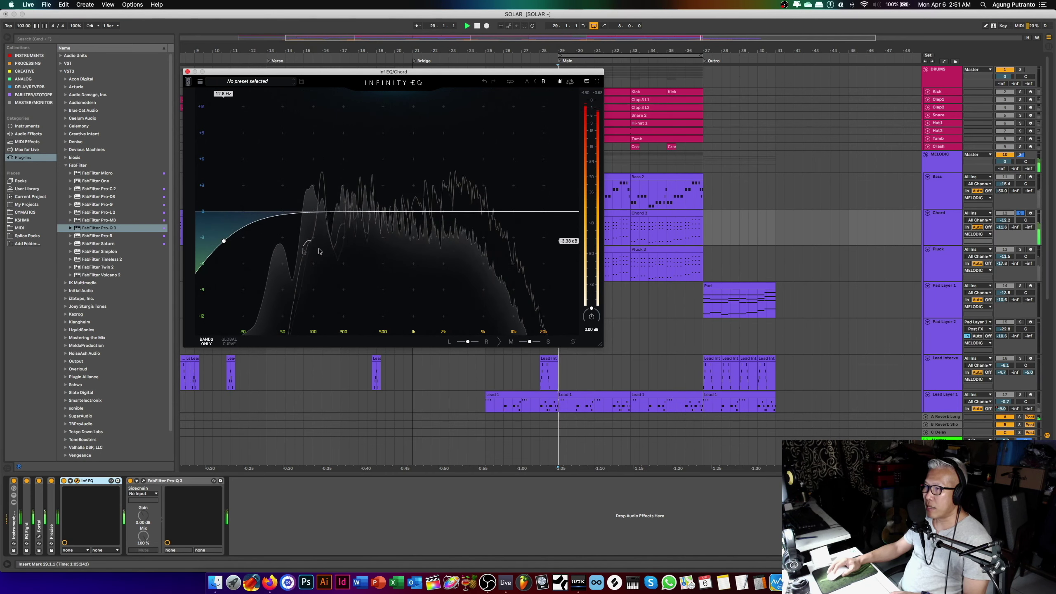
{"action": "left_click", "coordinate": [552, 252]}
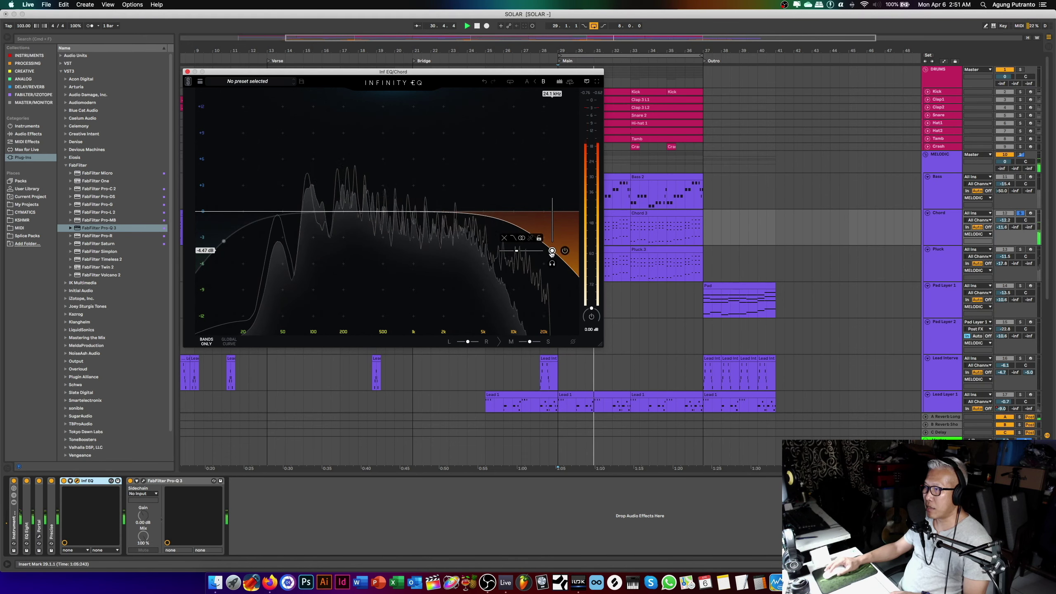
{"action": "left_click", "coordinate": [503, 238]}
{"action": "mouse_move", "coordinate": [223, 240]}
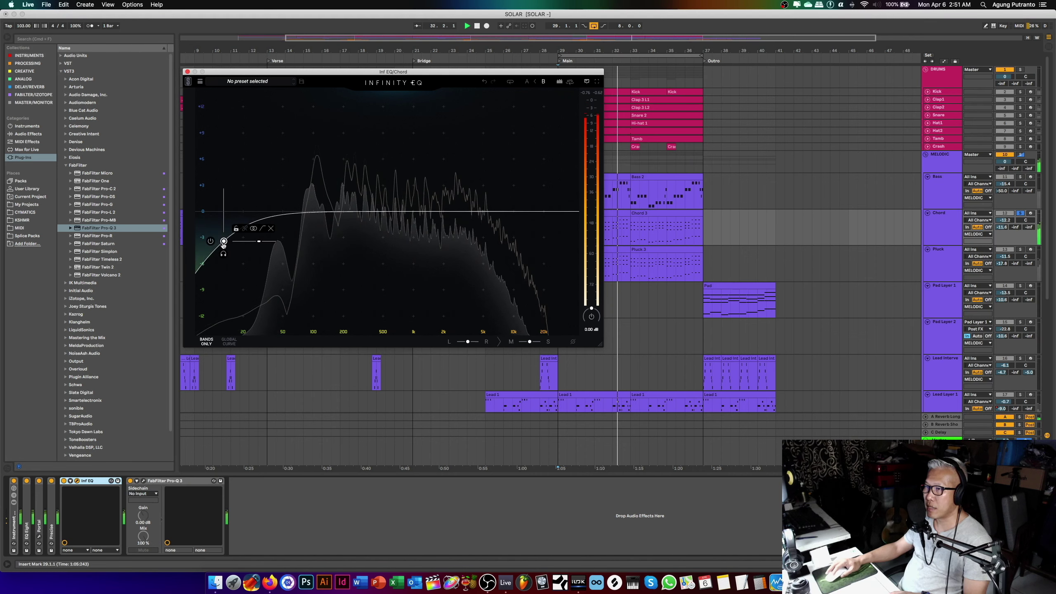
{"action": "left_click", "coordinate": [270, 231]}
{"action": "left_click", "coordinate": [235, 169]}
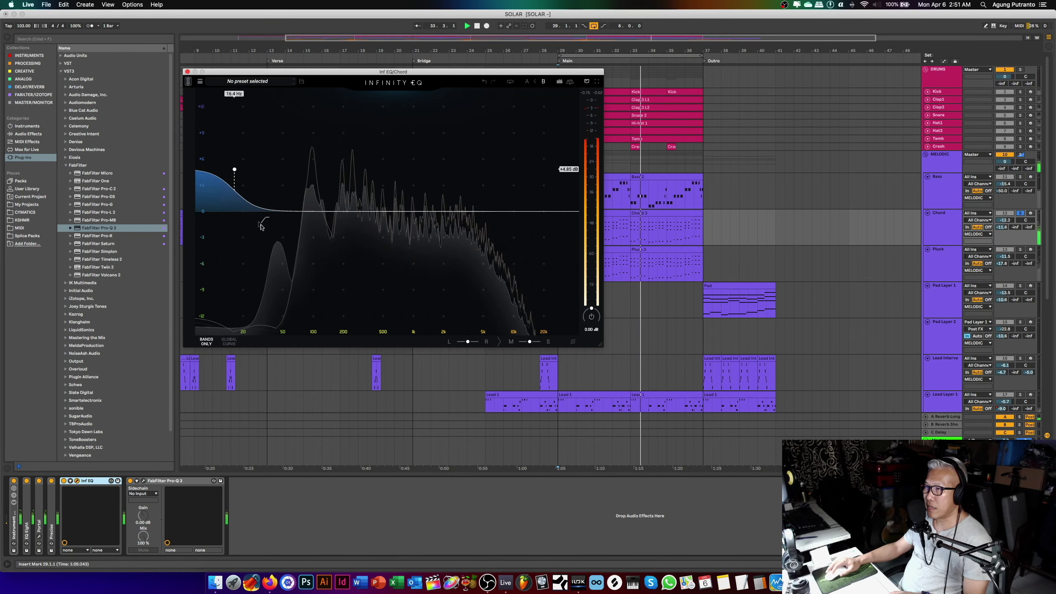
{"action": "left_click", "coordinate": [229, 184]}
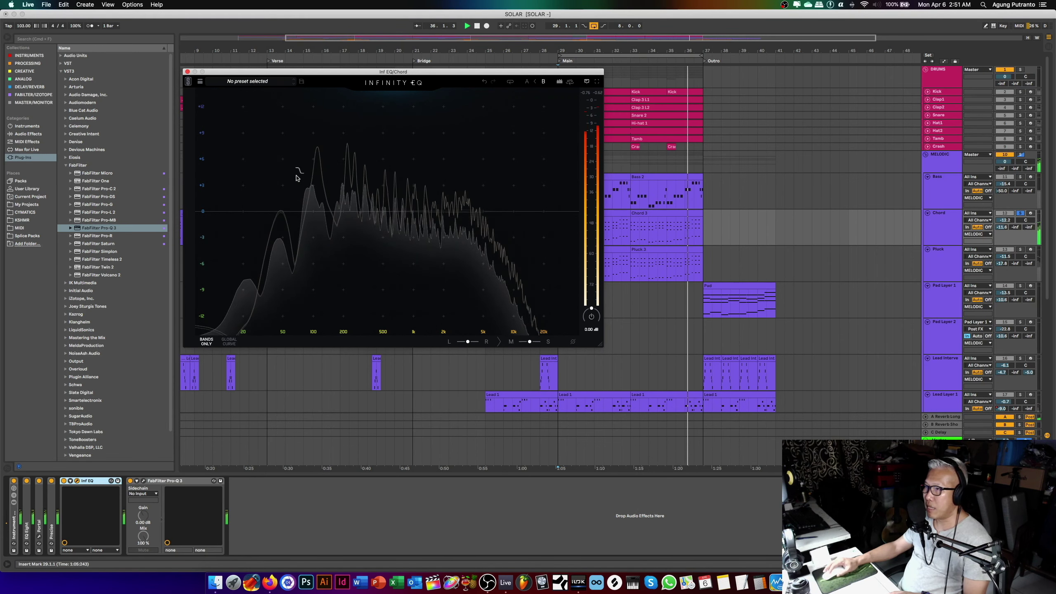
Add five EQ bands across the spectrum, including a 3.10 dB cut at 2.00 kHz and a 2.77 dB boost at 6.40 kHz
{"action": "left_click", "coordinate": [308, 189]}
{"action": "left_click", "coordinate": [351, 231]}
{"action": "left_click", "coordinate": [408, 184]}
{"action": "left_click", "coordinate": [443, 239]}
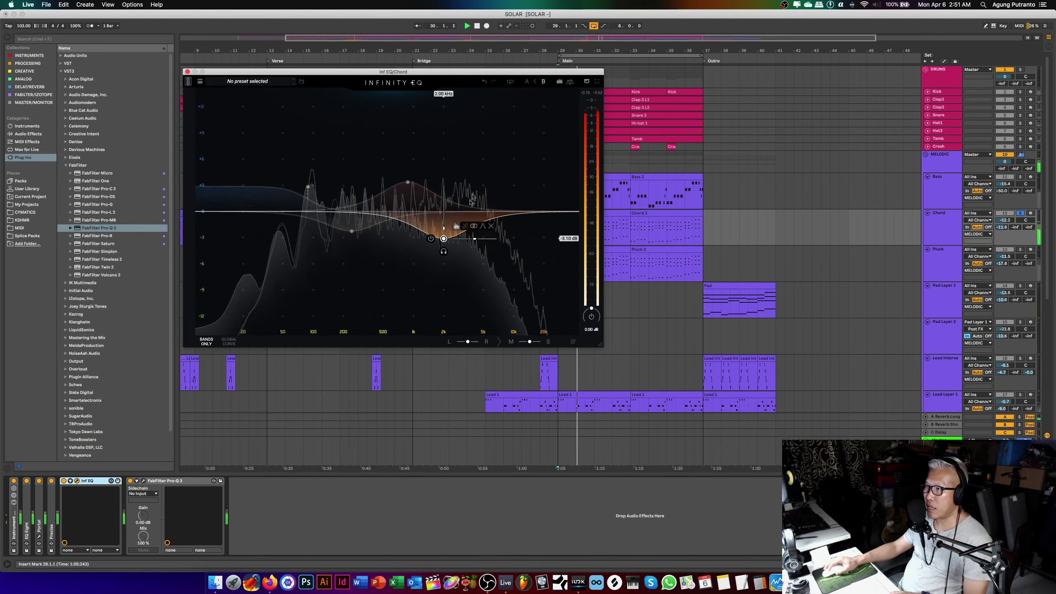
{"action": "left_click", "coordinate": [495, 188]}
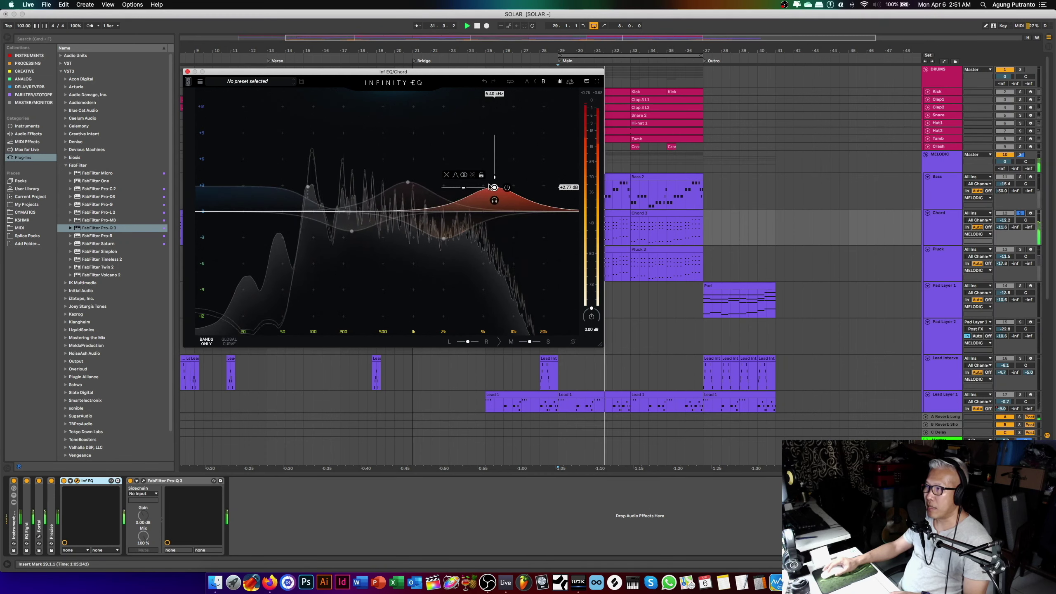
Delete the four bell bands, keeping only the low shelf near 90 Hz
{"action": "key", "text": "Delete"}
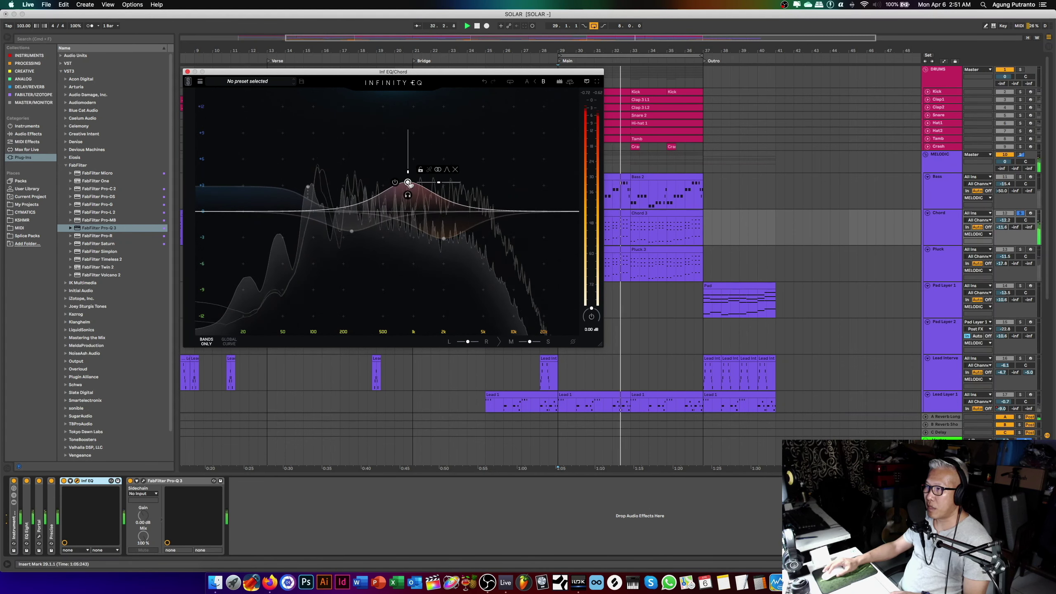
{"action": "left_click", "coordinate": [443, 238]}
{"action": "left_click_drag", "start_coordinate": [447, 240], "coordinate": [355, 232]}
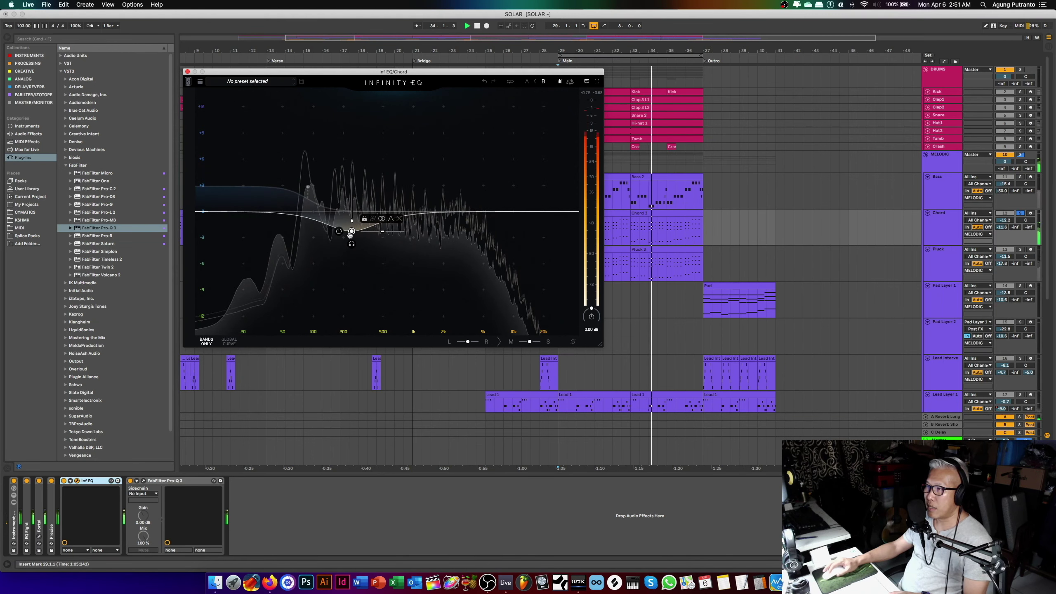
Raise the low shelf to +4.33 dB, change its shape to a bell, and tune it to 89.2 Hz
{"action": "left_click", "coordinate": [308, 186]}
{"action": "mouse_move", "coordinate": [307, 190]}
{"action": "left_mouse_down"}
{"action": "mouse_move", "coordinate": [308, 251]}
{"action": "mouse_move", "coordinate": [309, 174]}
{"action": "left_mouse_up"}
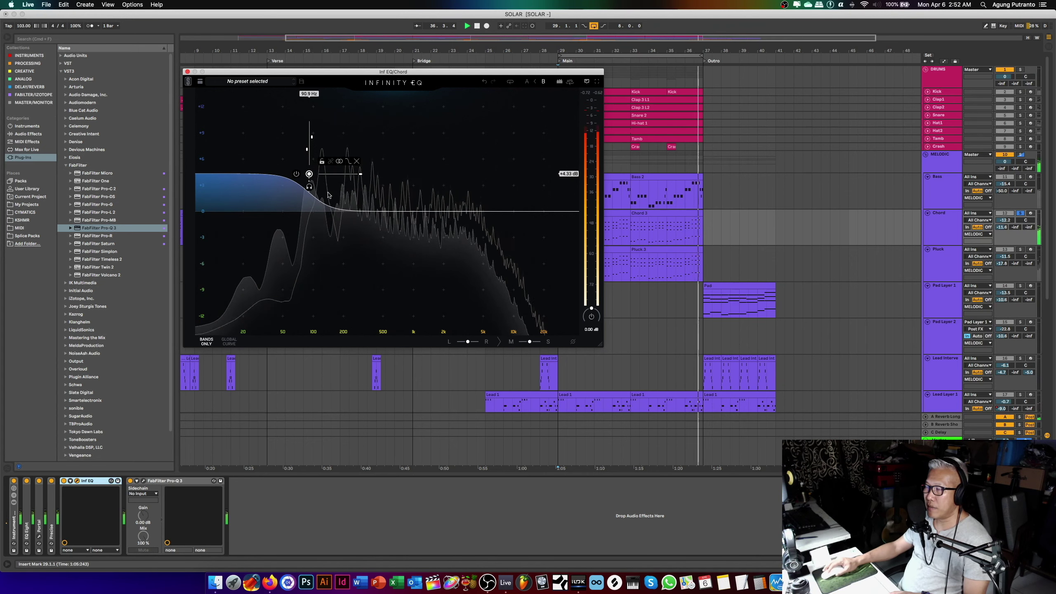
{"action": "left_click", "coordinate": [349, 161]}
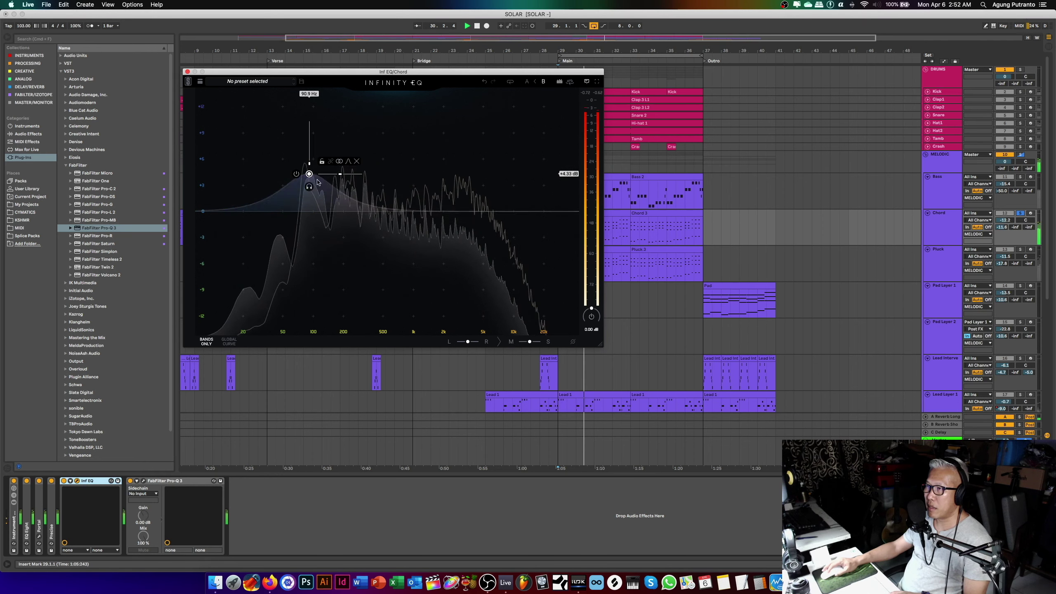
{"action": "mouse_move", "coordinate": [309, 188]}
{"action": "left_mouse_down"}
{"action": "mouse_move", "coordinate": [478, 187]}
{"action": "mouse_move", "coordinate": [308, 188]}
{"action": "left_mouse_up"}
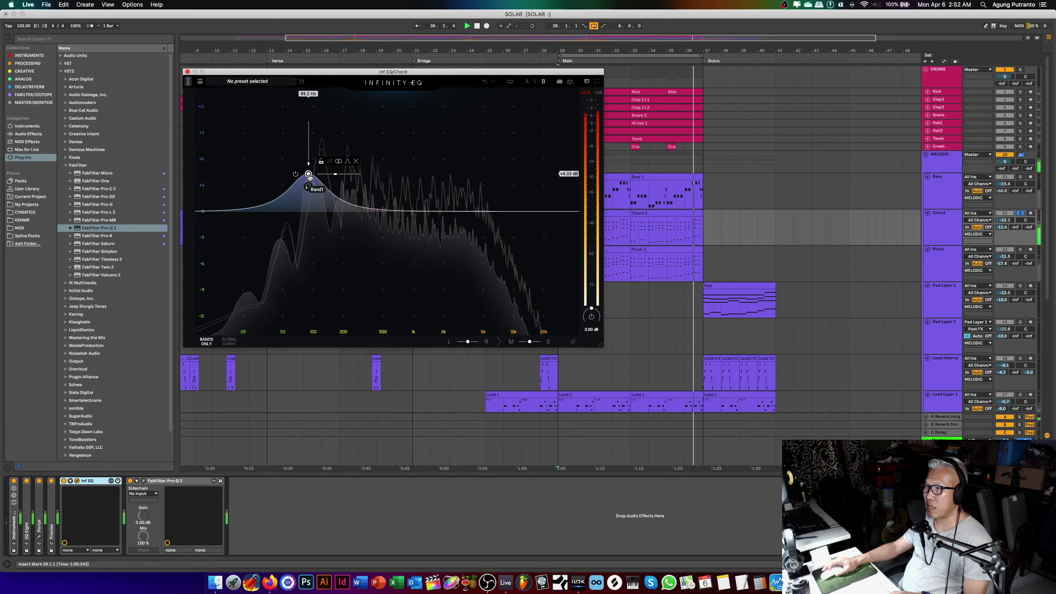
Vary the slope and bandwidth of the 89.2 Hz bell band, returning it to a narrow peak
{"action": "scroll", "coordinate": [308, 177], "scroll_direction": "up", "scroll_amount": 5}
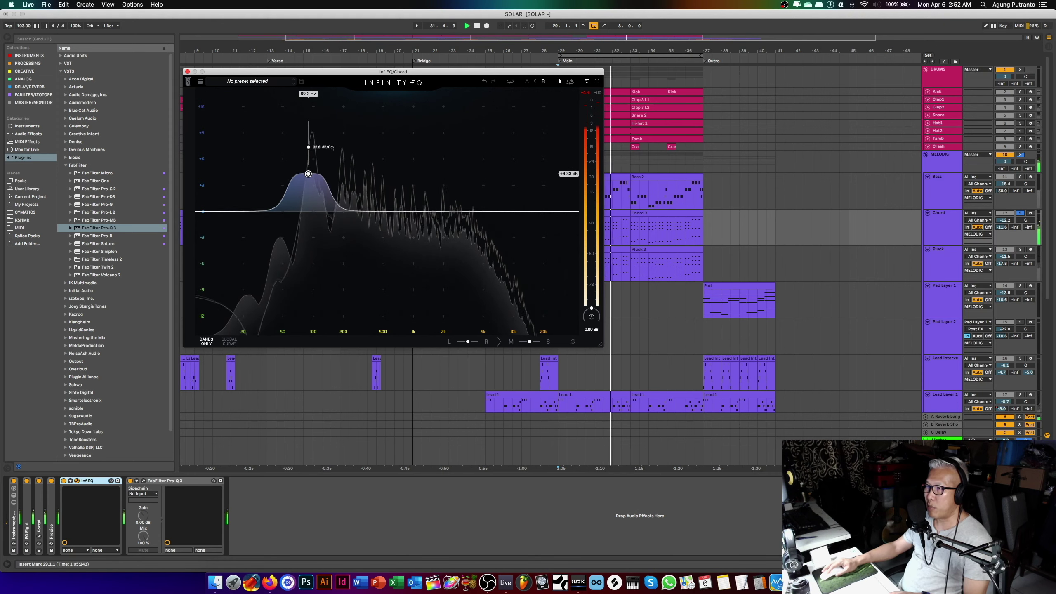
{"action": "scroll", "coordinate": [308, 175], "scroll_direction": "down", "scroll_amount": 4}
{"action": "left_click_drag", "start_coordinate": [335, 174], "coordinate": [341, 174]}
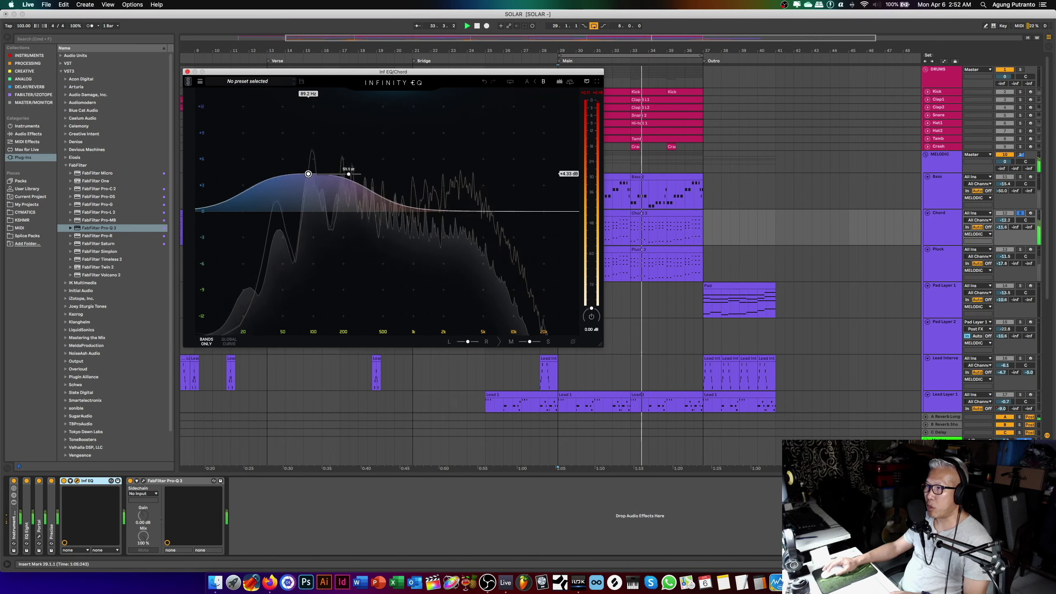
{"action": "scroll", "coordinate": [311, 174], "scroll_direction": "up", "scroll_amount": 3}
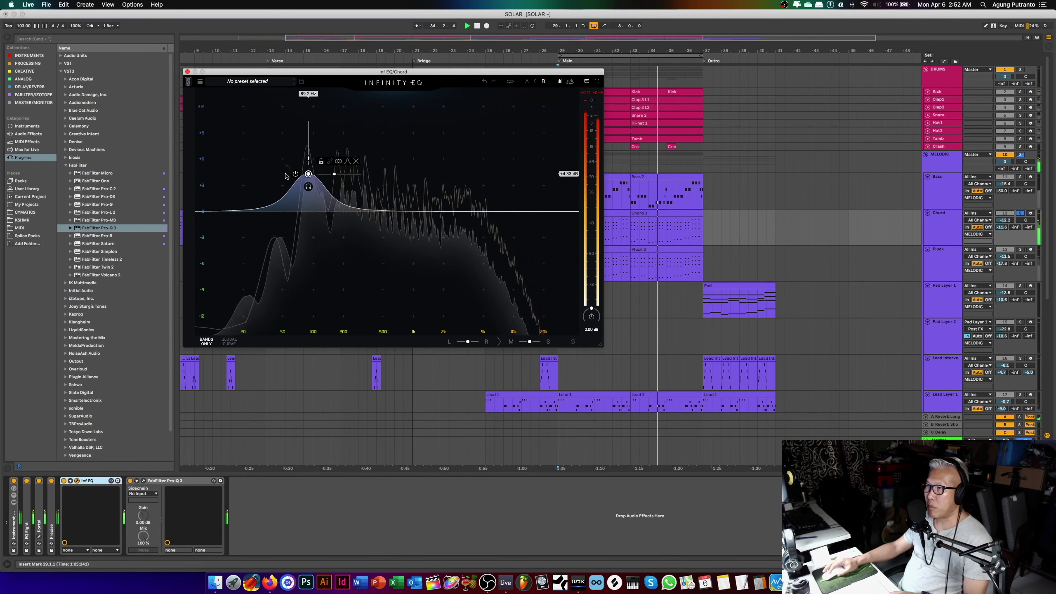
Cycle the band's stereo mode through mid/side to left/right, and delete the band
{"action": "left_click", "coordinate": [338, 162]}
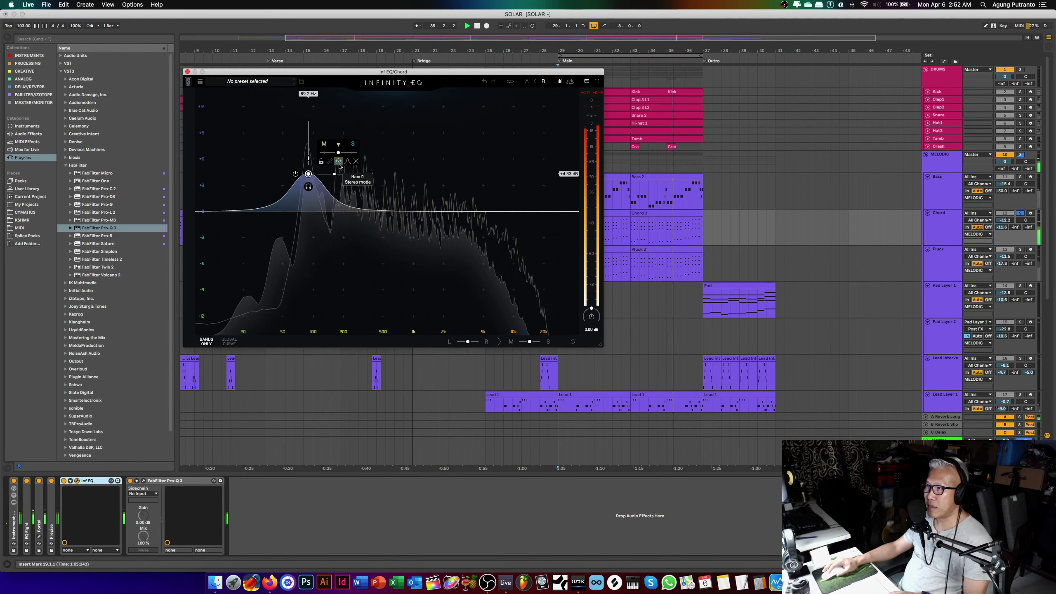
{"action": "left_click", "coordinate": [339, 163]}
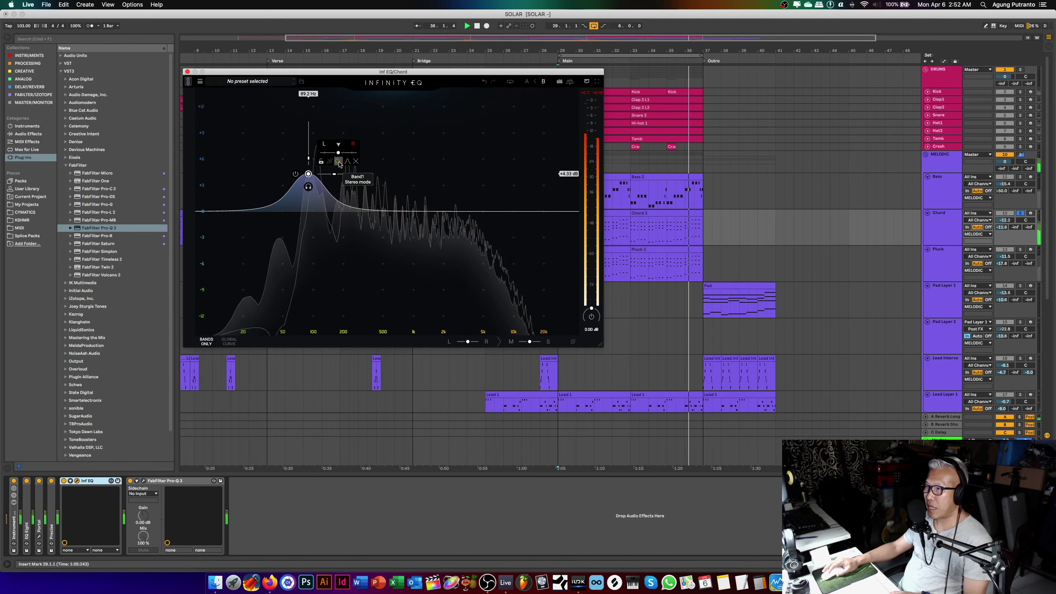
{"action": "left_click", "coordinate": [357, 162]}
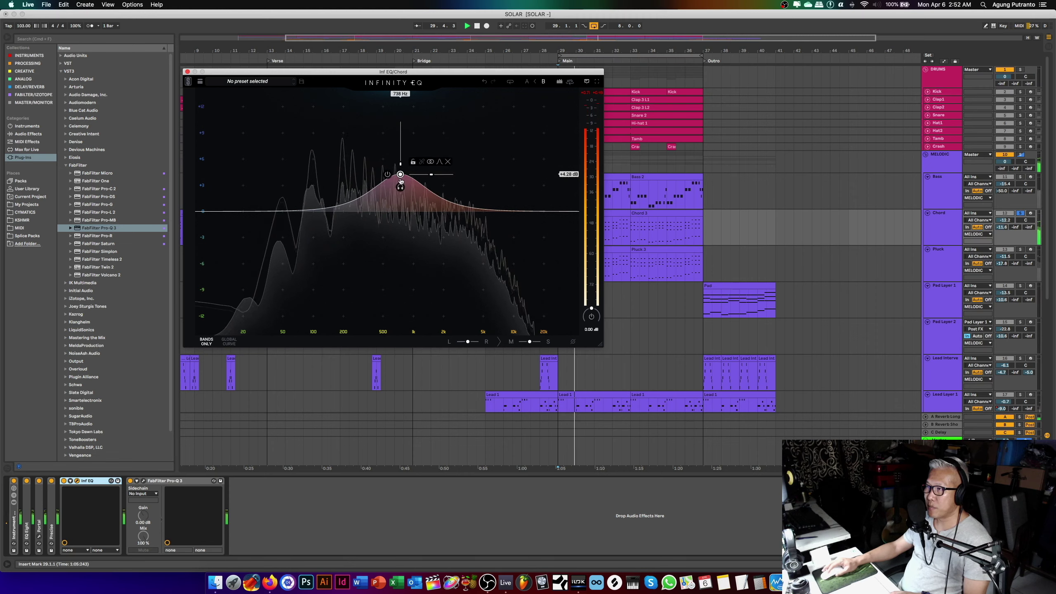
Sweep a boosted bell band across the frequency spectrum, ending at 5.15 kHz with a 4.66 dB boost
{"action": "left_click_drag", "start_coordinate": [386, 172], "coordinate": [400, 157]}
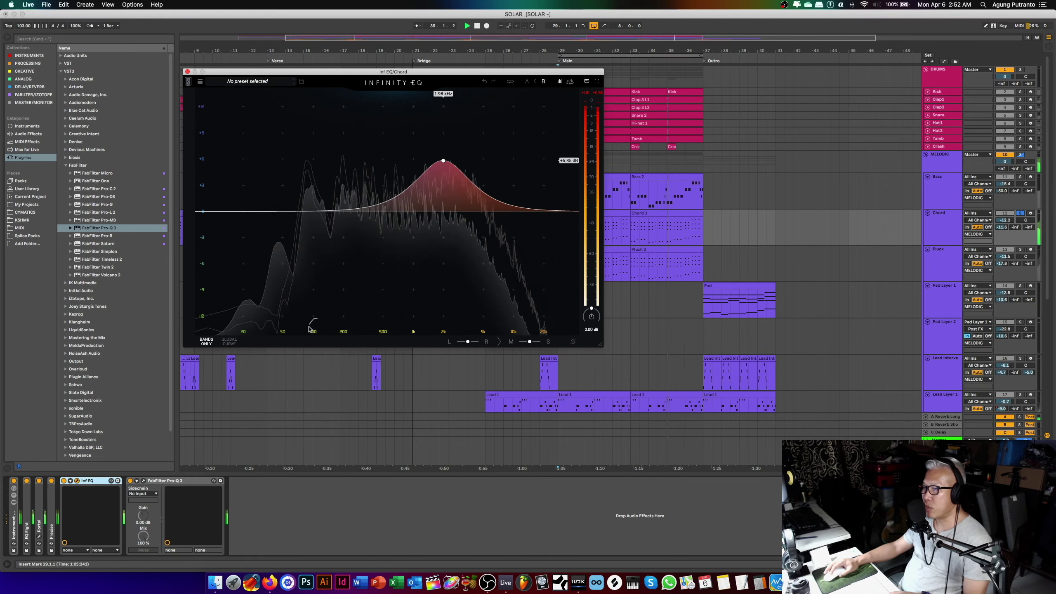
{"action": "mouse_move", "coordinate": [443, 161]}
{"action": "left_click_drag", "start_coordinate": [443, 161], "coordinate": [497, 171]}
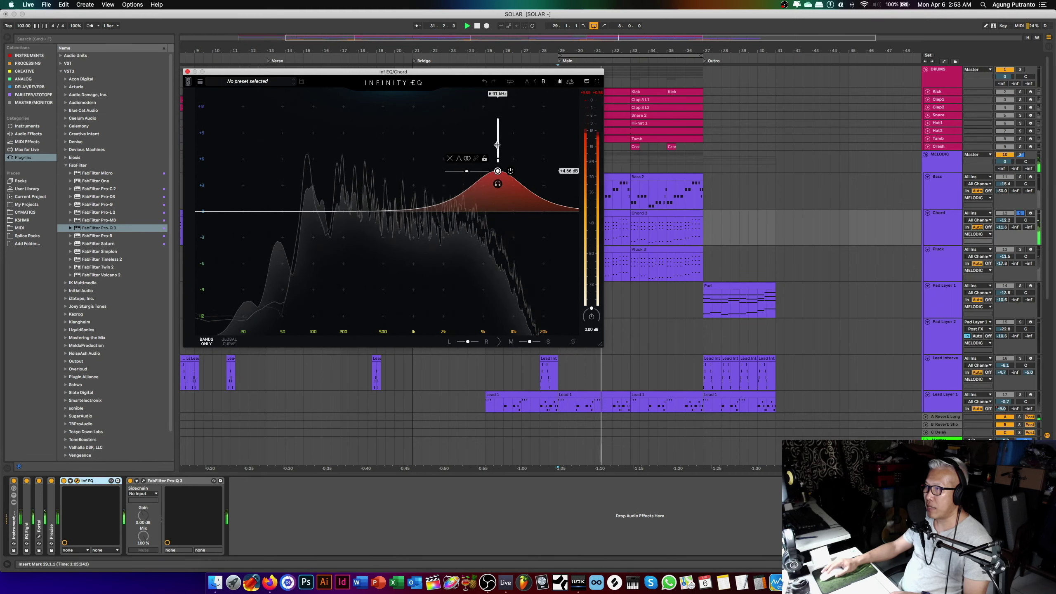
{"action": "left_click_drag", "start_coordinate": [497, 146], "coordinate": [283, 145]}
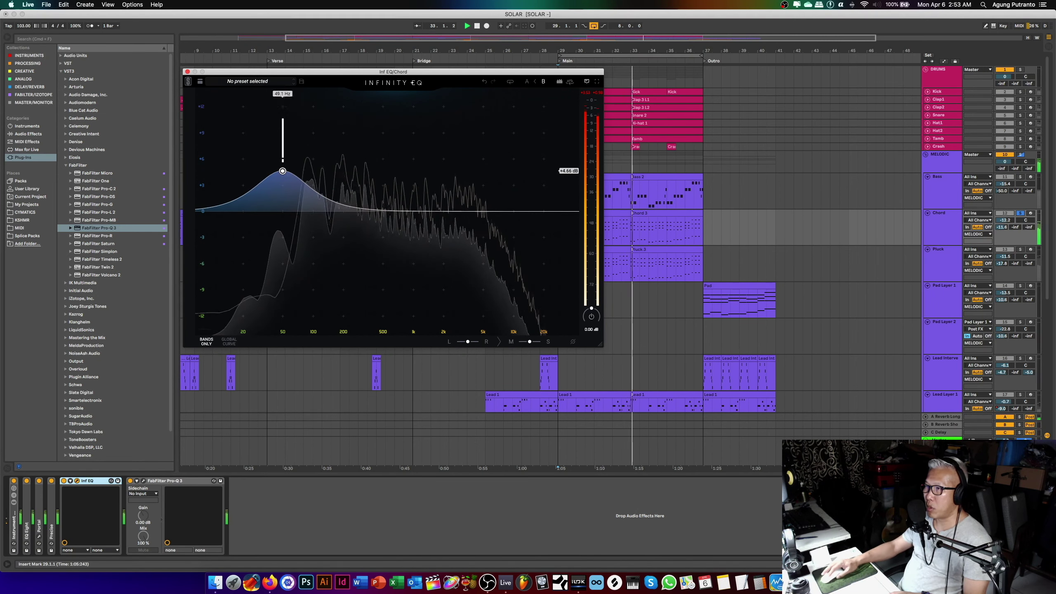
{"action": "left_click_drag", "start_coordinate": [282, 170], "coordinate": [485, 170]}
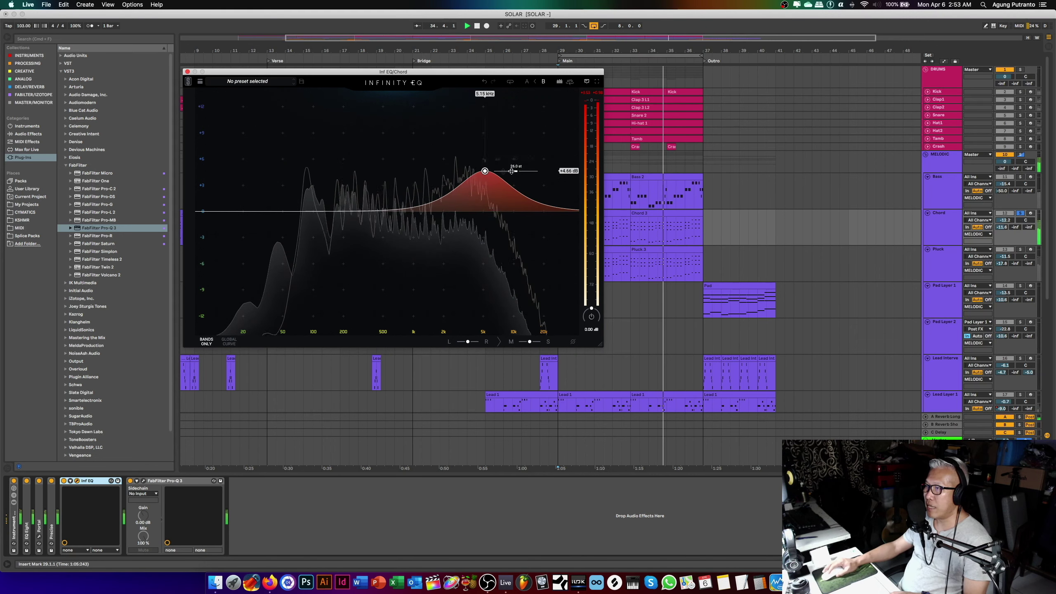
{"action": "mouse_move", "coordinate": [500, 171]}
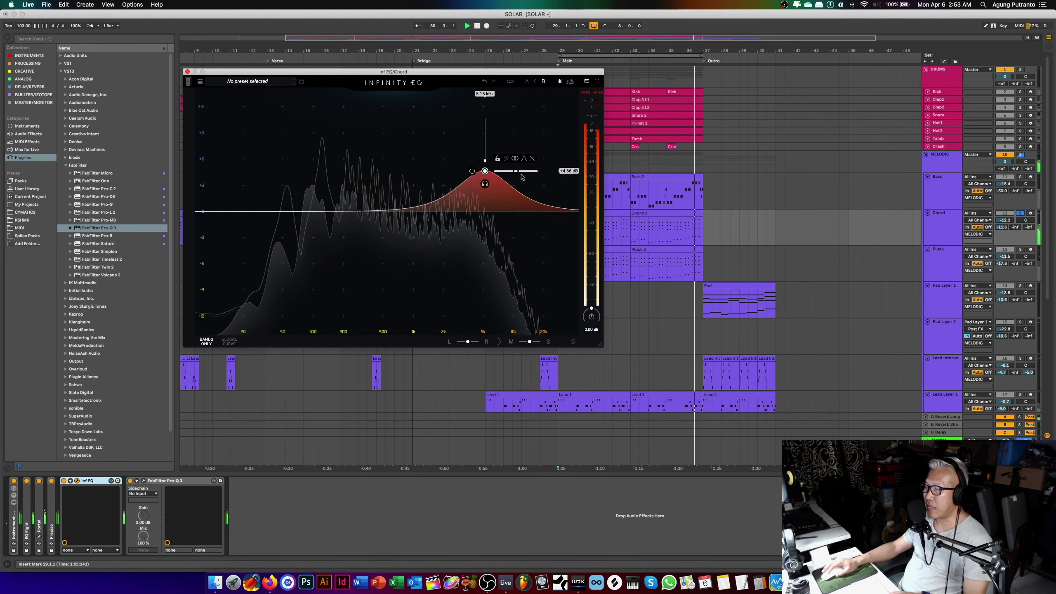
Turn the bell band into a 10.9 dB cut, shift it to 1.30 kHz, and delete it
{"action": "left_click_drag", "start_coordinate": [485, 170], "coordinate": [485, 306]}
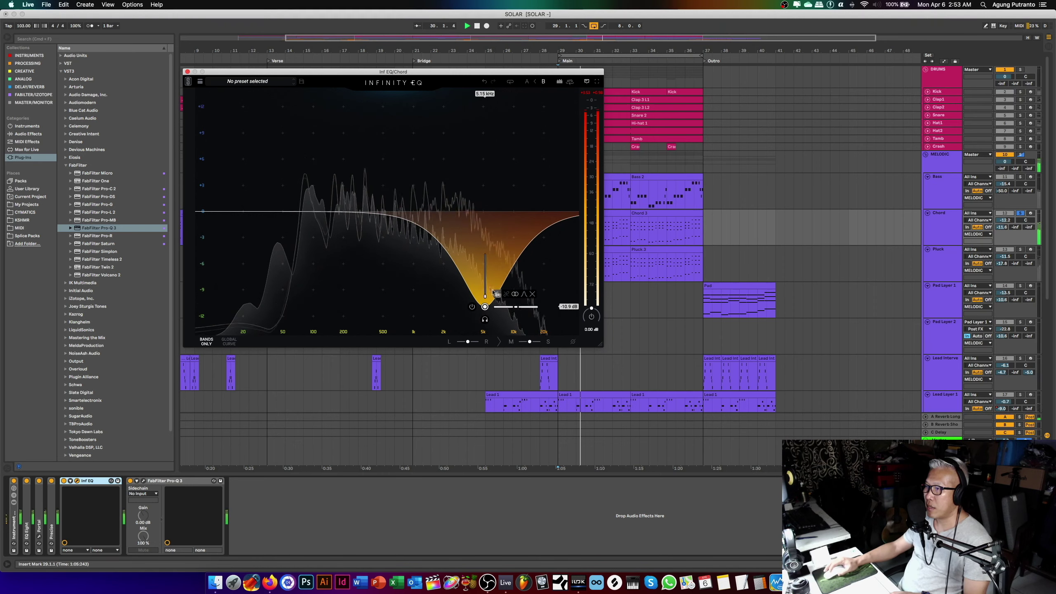
{"action": "left_click_drag", "start_coordinate": [460, 307], "coordinate": [425, 306]}
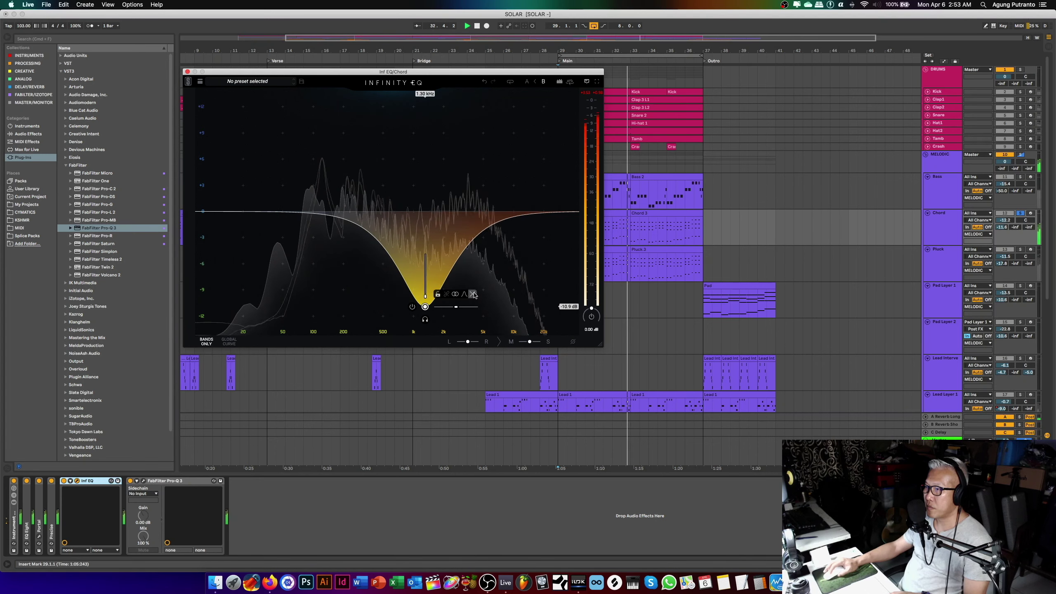
{"action": "double_click", "coordinate": [426, 275]}
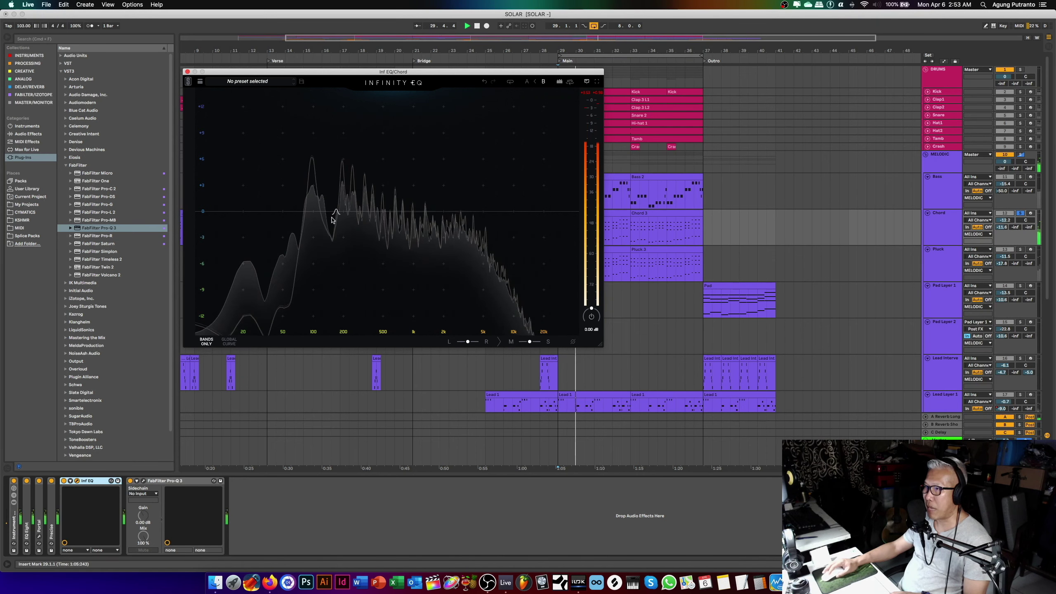
Switch the display to Global Curve and back to Bands Only, and place overlapping bell bands with boosts and a cut
{"action": "left_click", "coordinate": [230, 342]}
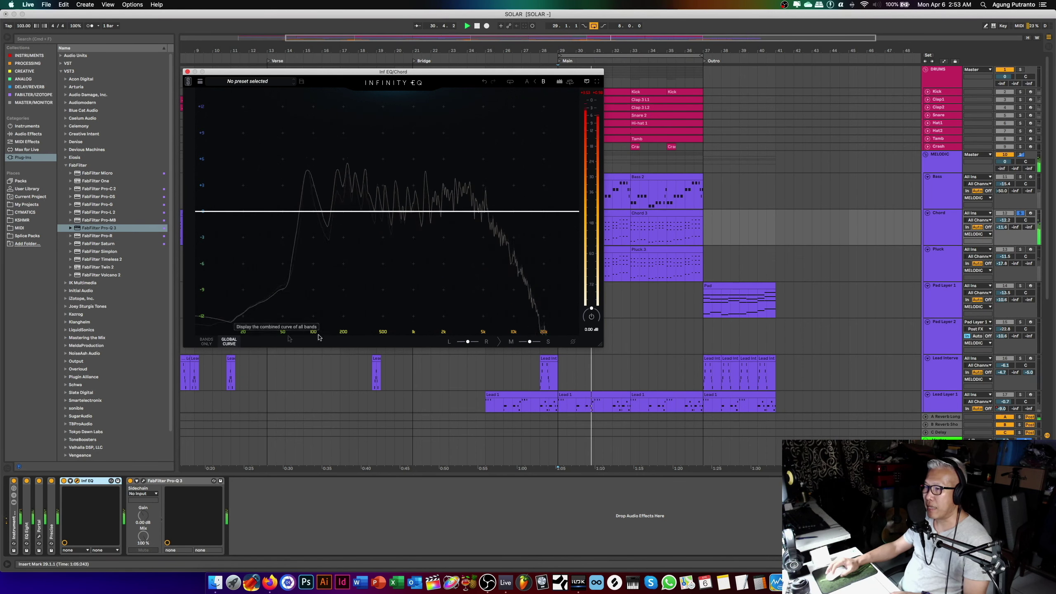
{"action": "left_click", "coordinate": [207, 342]}
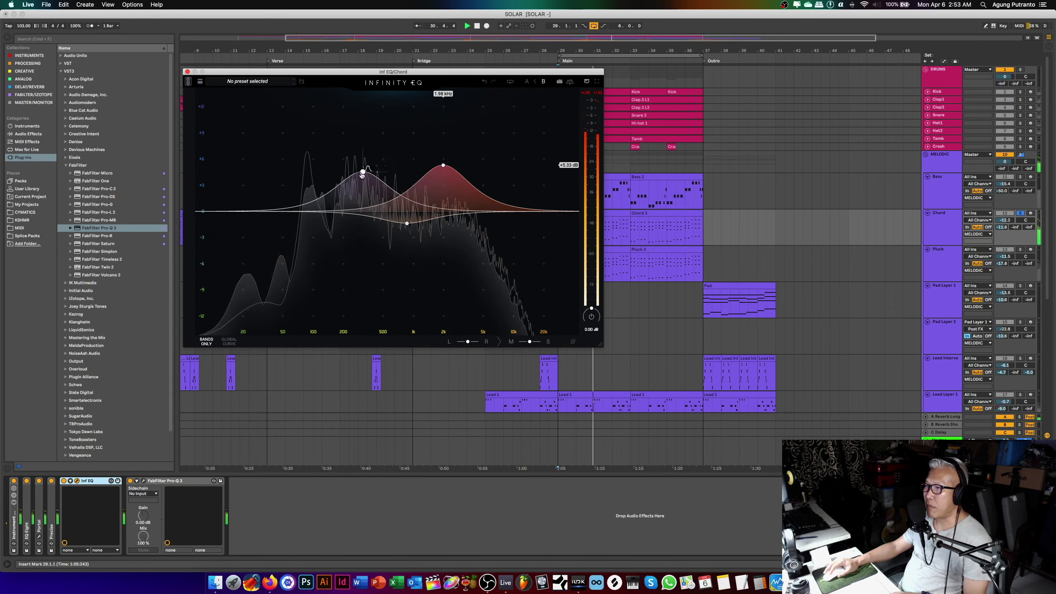
{"action": "left_click_drag", "start_coordinate": [443, 165], "coordinate": [407, 223]}
{"action": "left_click", "coordinate": [455, 213]}
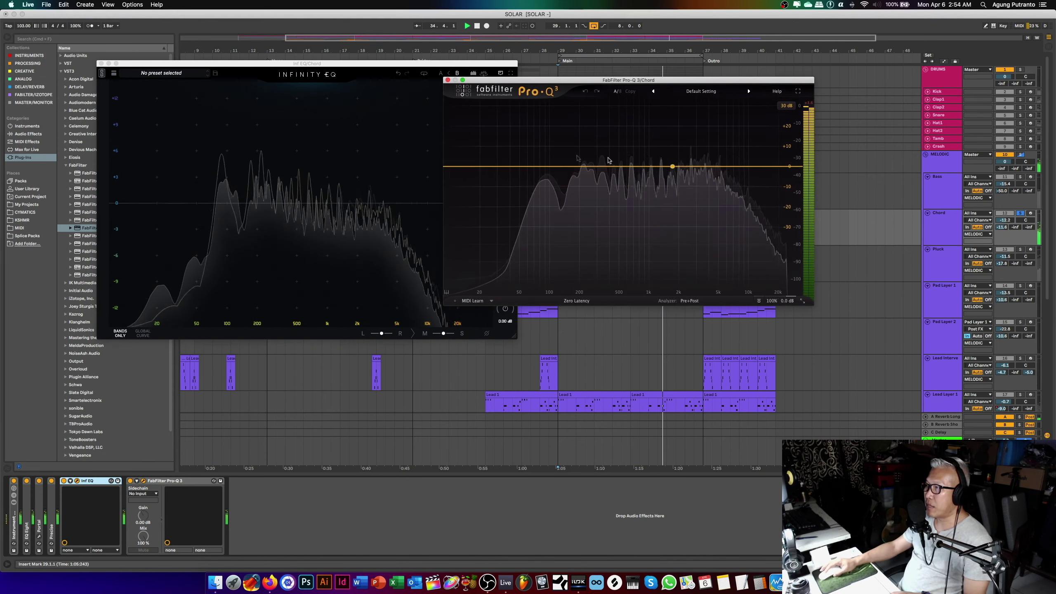
Switch to FabFilter Pro-Q 3 on the Chord track, add a low-mid bell cut, and turn it into a boost of about 9.7 dB
{"action": "left_click_drag", "start_coordinate": [535, 166], "coordinate": [586, 195]}
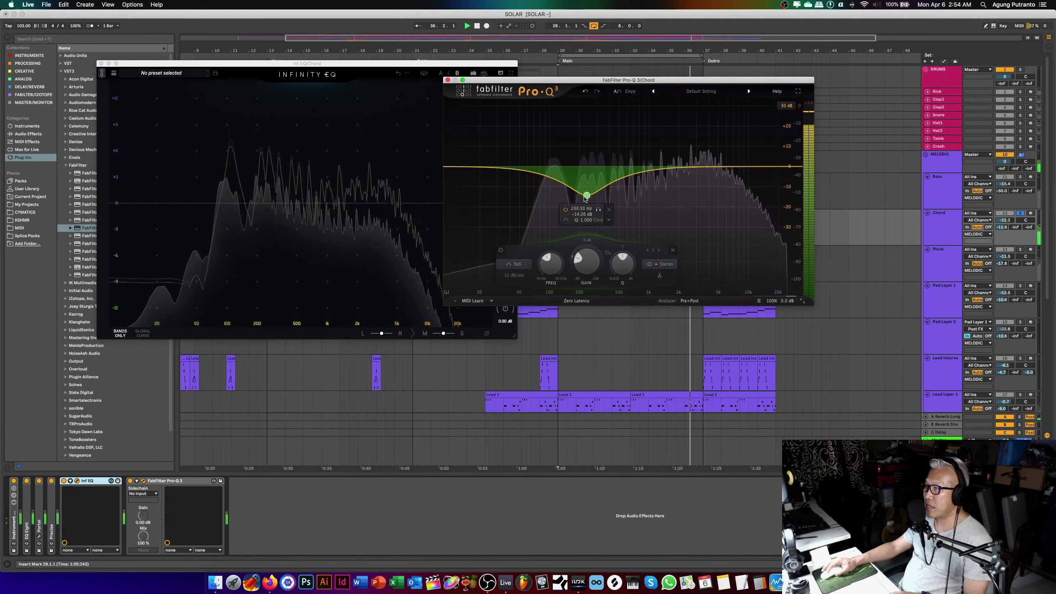
{"action": "left_click", "coordinate": [654, 227]}
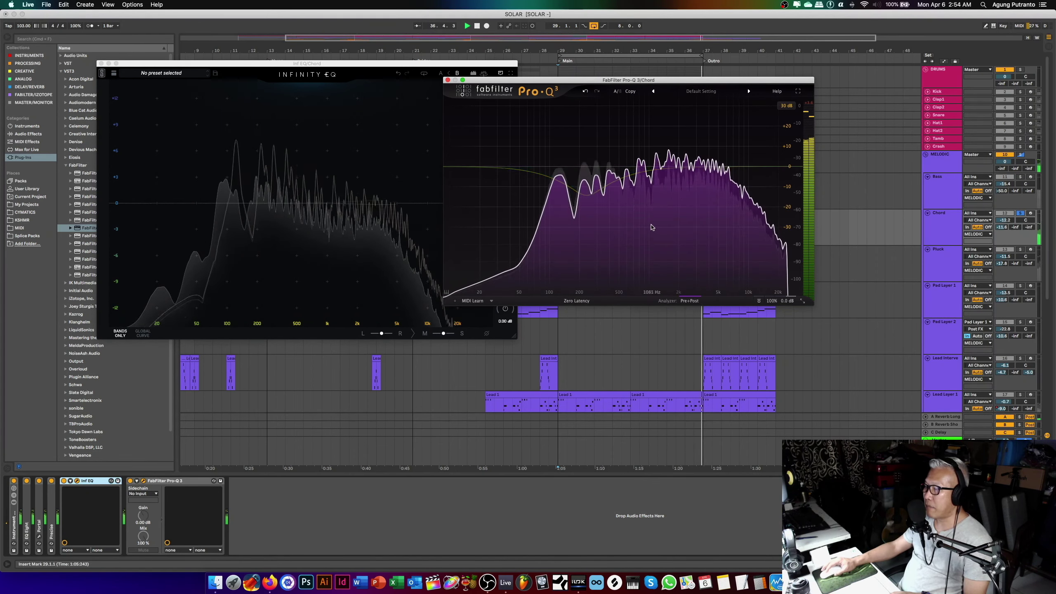
{"action": "left_click", "coordinate": [586, 195]}
{"action": "left_click_drag", "start_coordinate": [587, 198], "coordinate": [588, 150]}
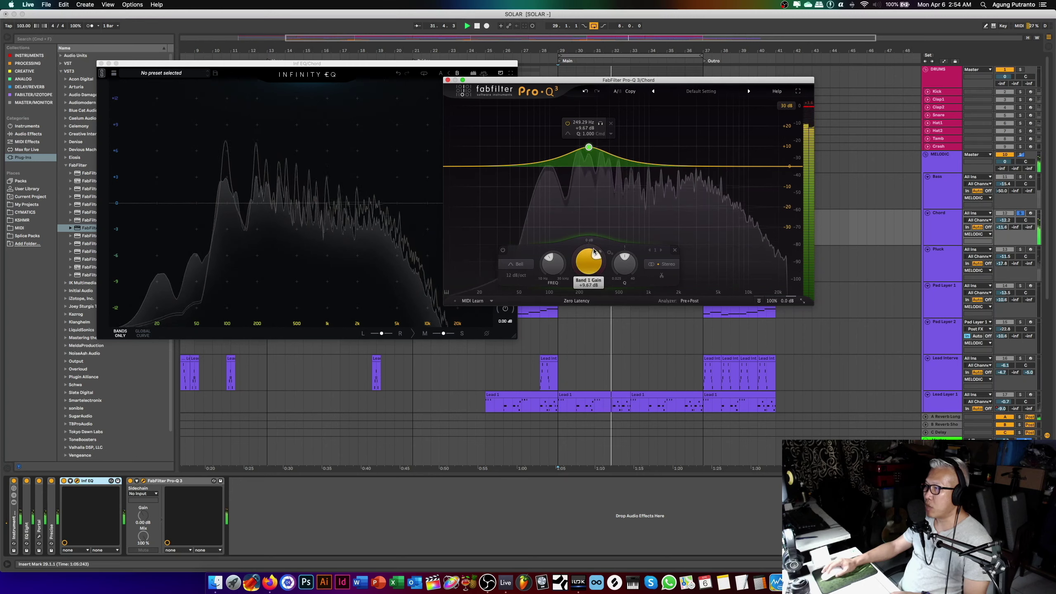
Make the bell band dynamic with a range of about -21.8 dB, and set its slope to 96 dB/oct
{"action": "left_click_drag", "start_coordinate": [583, 281], "coordinate": [576, 254]}
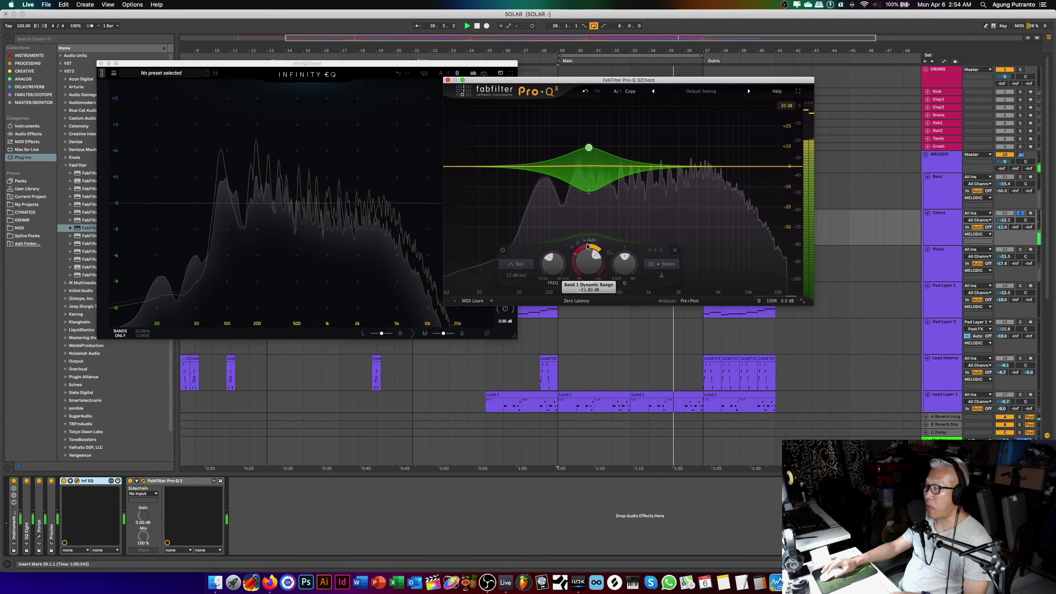
{"action": "left_click", "coordinate": [525, 276]}
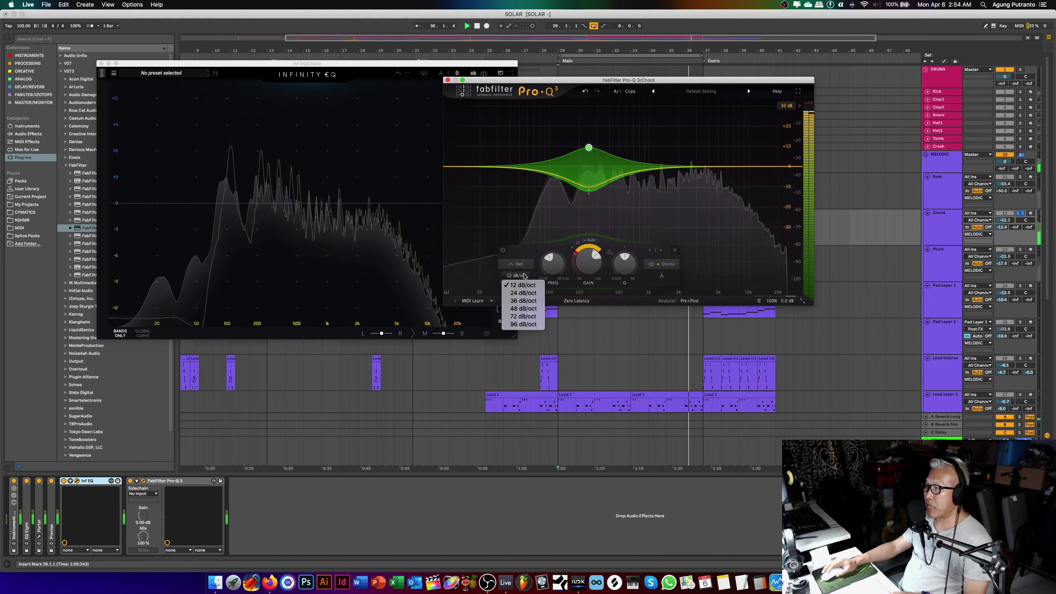
{"action": "left_click", "coordinate": [524, 324]}
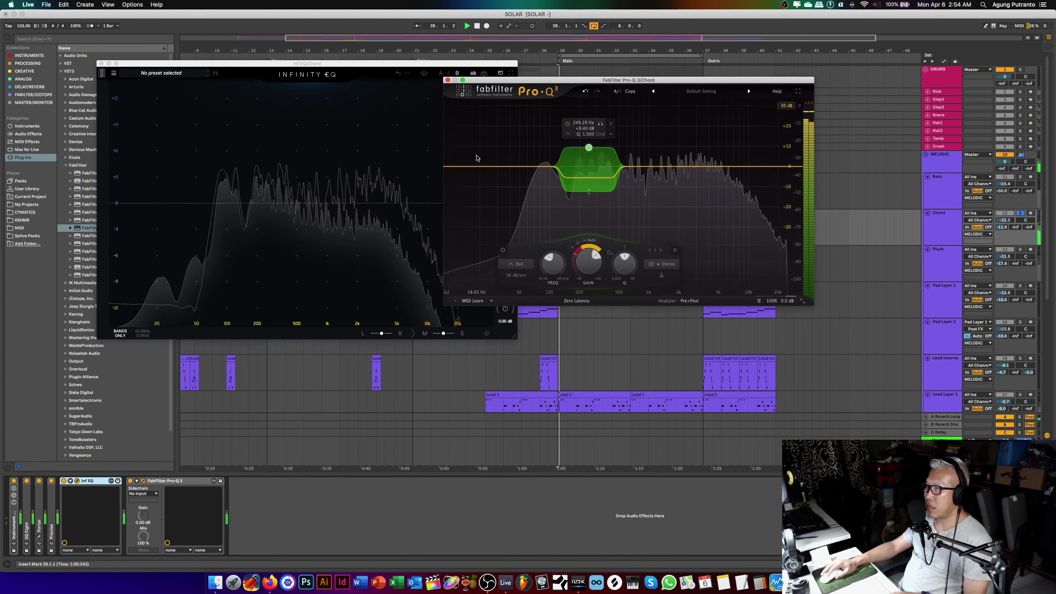
Add a low cut band with a Brickwall slope and sweep its frequency up to about 312 Hz before settling near 47 Hz
{"action": "left_click", "coordinate": [489, 167]}
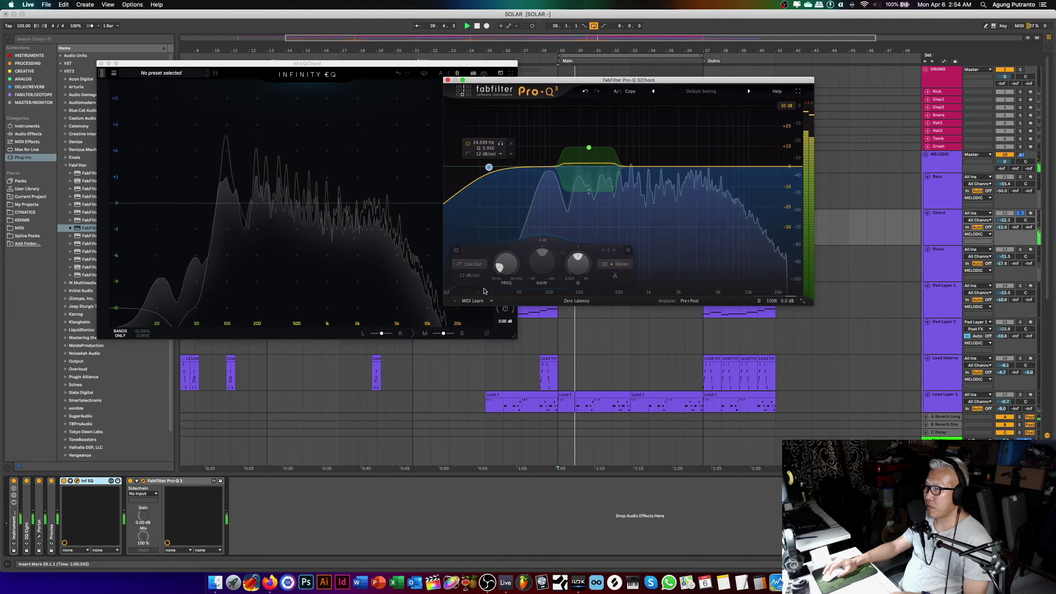
{"action": "left_click", "coordinate": [471, 278]}
{"action": "left_click", "coordinate": [481, 355]}
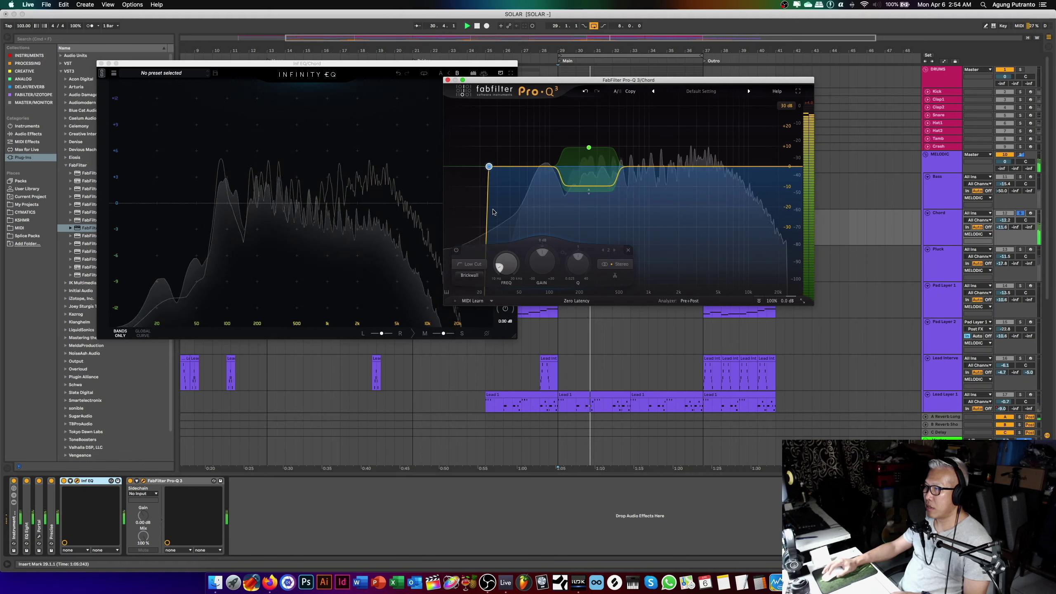
{"action": "left_click_drag", "start_coordinate": [489, 167], "coordinate": [495, 166]}
{"action": "left_click_drag", "start_coordinate": [512, 260], "coordinate": [507, 247]}
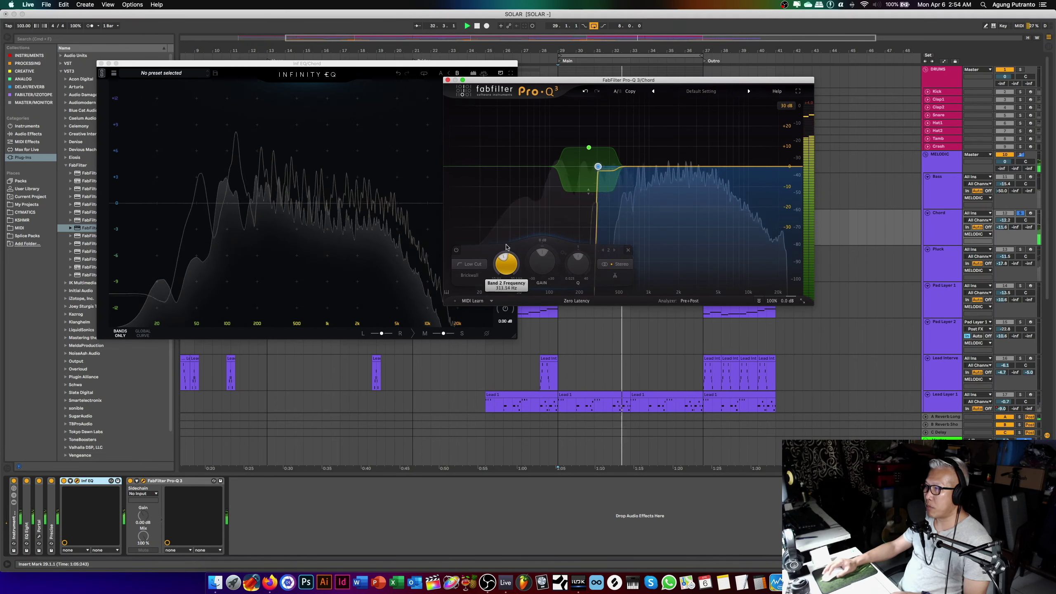
Examine the low cut band's stereo placement control and the processing modes, keeping Zero Latency
{"action": "left_click", "coordinate": [620, 265]}
{"action": "left_click", "coordinate": [586, 258]}
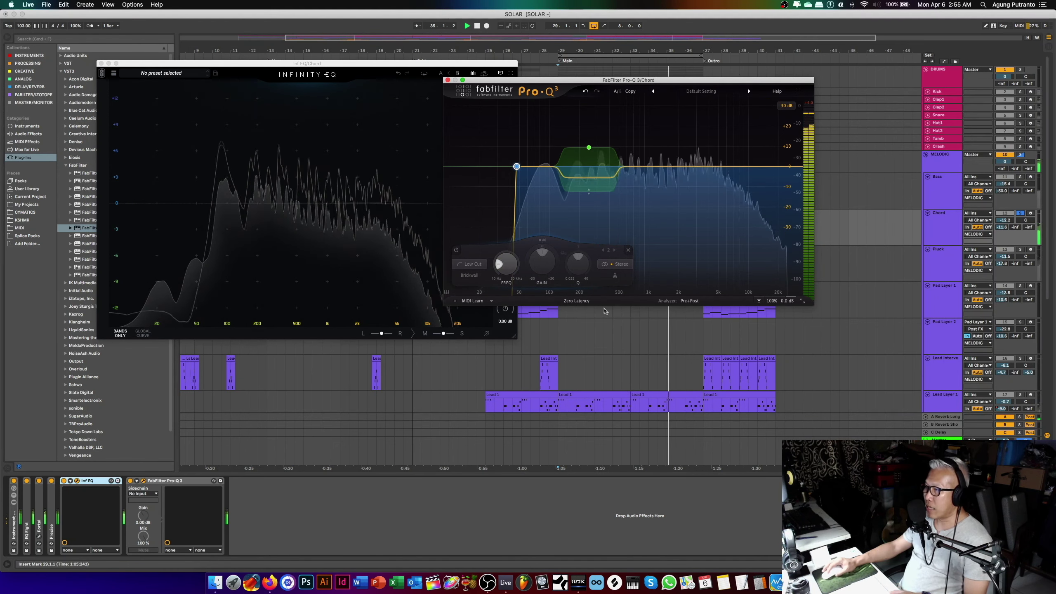
{"action": "left_click", "coordinate": [578, 301]}
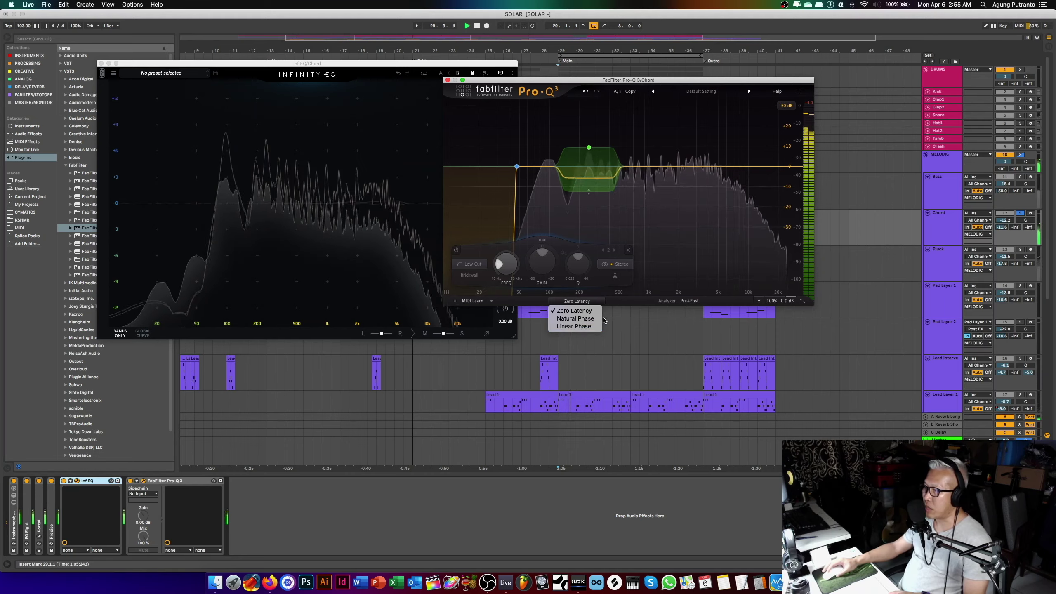
{"action": "left_click", "coordinate": [574, 310]}
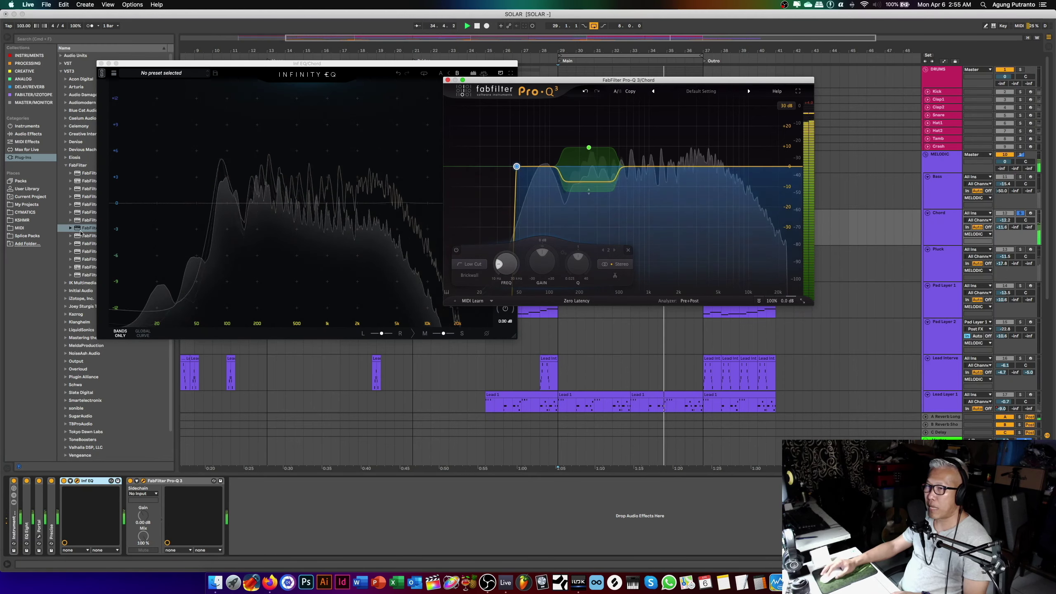
Add FabFilter Pro-Q 3 to the Pluck and Lead Layer 1 tracks, close both new windows, and reposition the Chord instance
{"action": "left_click", "coordinate": [938, 258]}
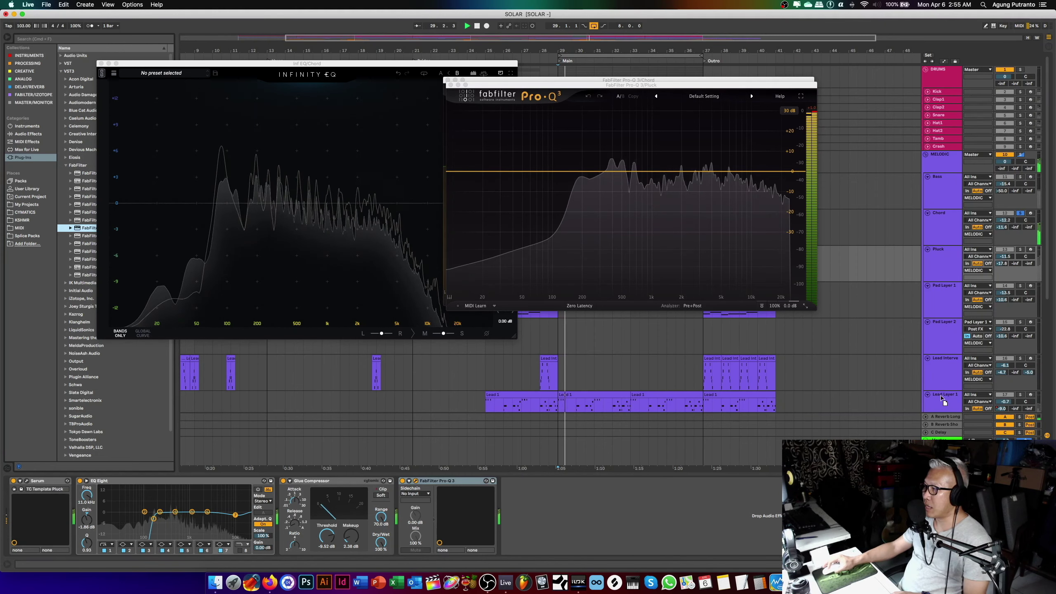
{"action": "left_click", "coordinate": [942, 398]}
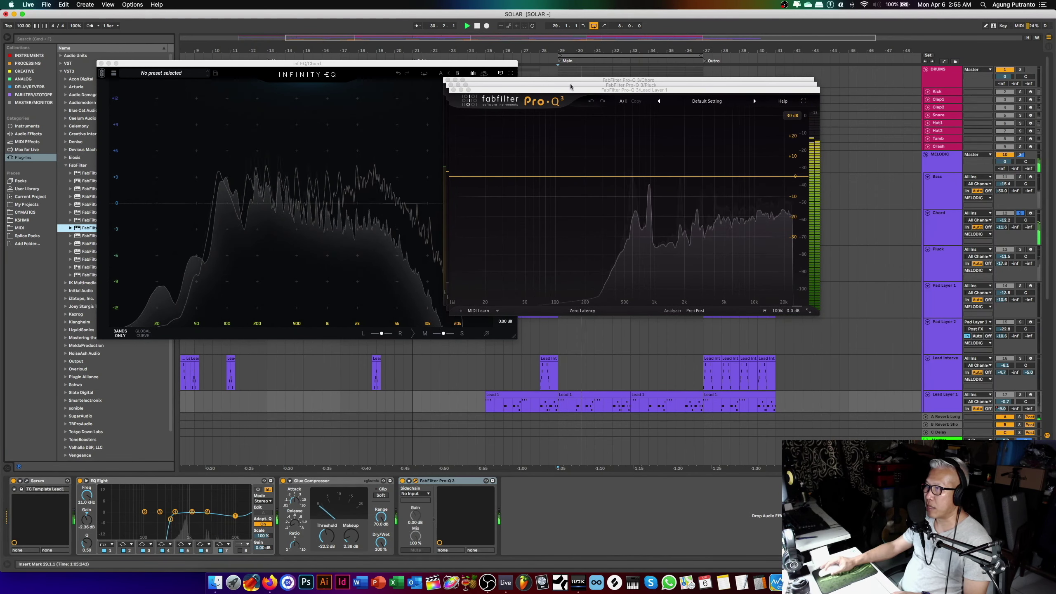
{"action": "left_click", "coordinate": [454, 90]}
{"action": "left_click", "coordinate": [450, 84]}
{"action": "left_click_drag", "start_coordinate": [487, 83], "coordinate": [496, 75]}
Delete the dynamic bell band and the low cut band from the Chord track's Pro-Q 3
{"action": "mouse_move", "coordinate": [598, 142]}
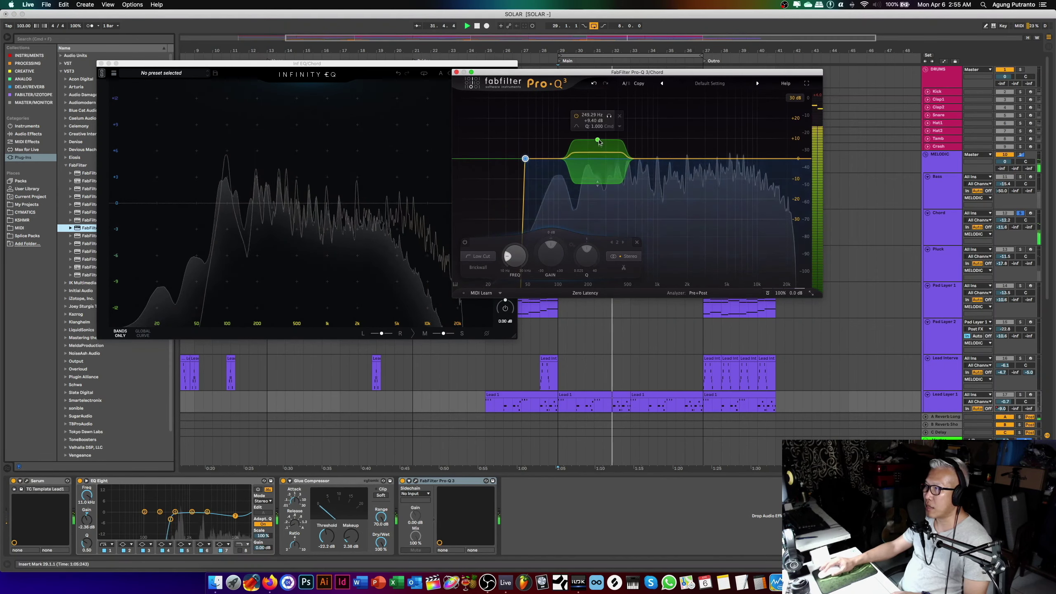
{"action": "left_click", "coordinate": [619, 118]}
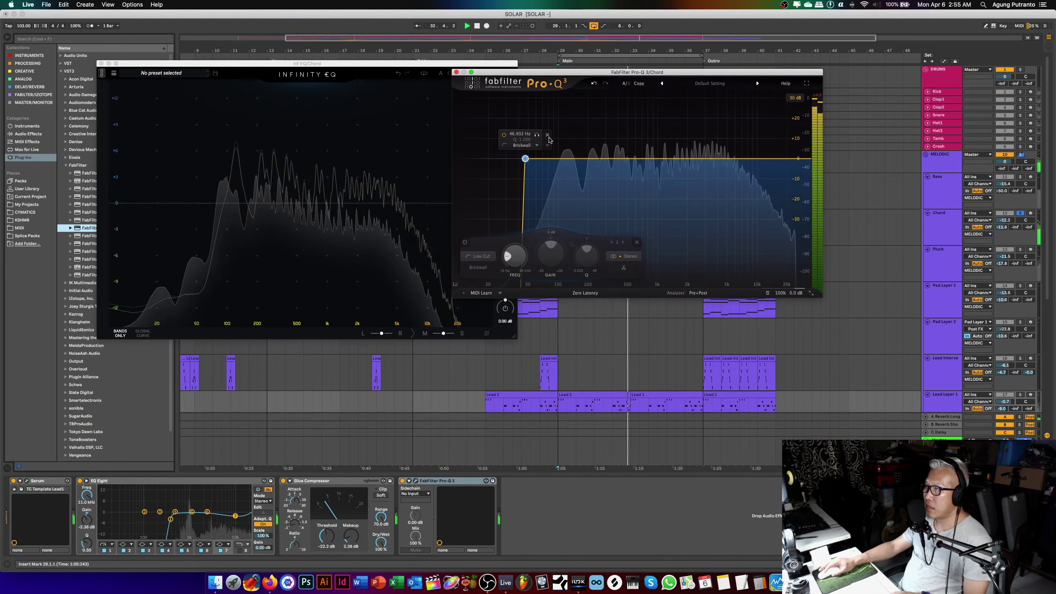
{"action": "left_click", "coordinate": [546, 135]}
Overlay the Pluck spectrum on the Chord analyzer, and replace it with the Lead Layer 1 spectrum to compare frequency collisions
{"action": "left_click", "coordinate": [676, 294]}
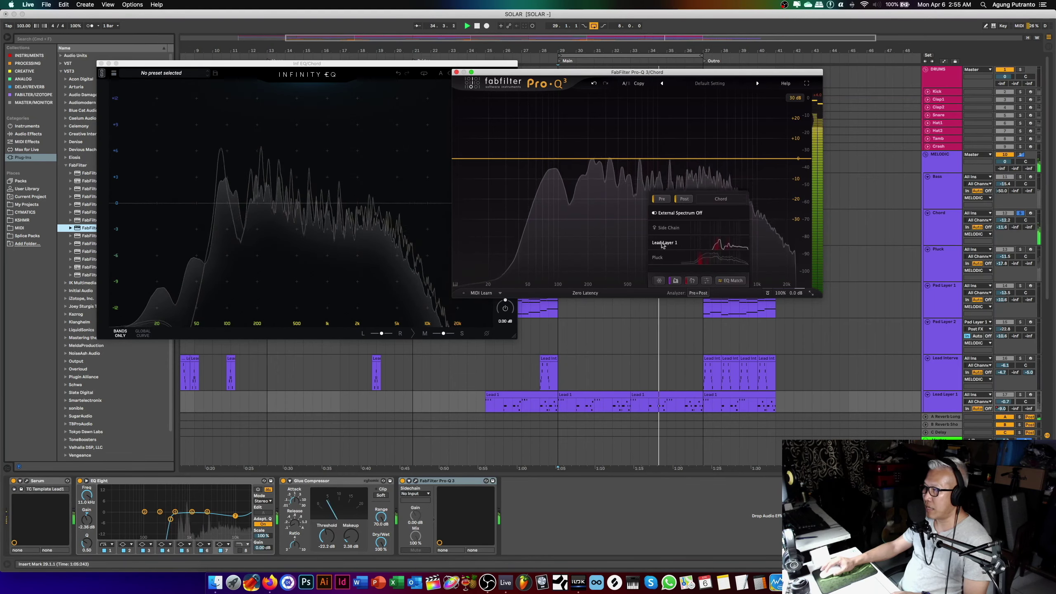
{"action": "left_click", "coordinate": [705, 264]}
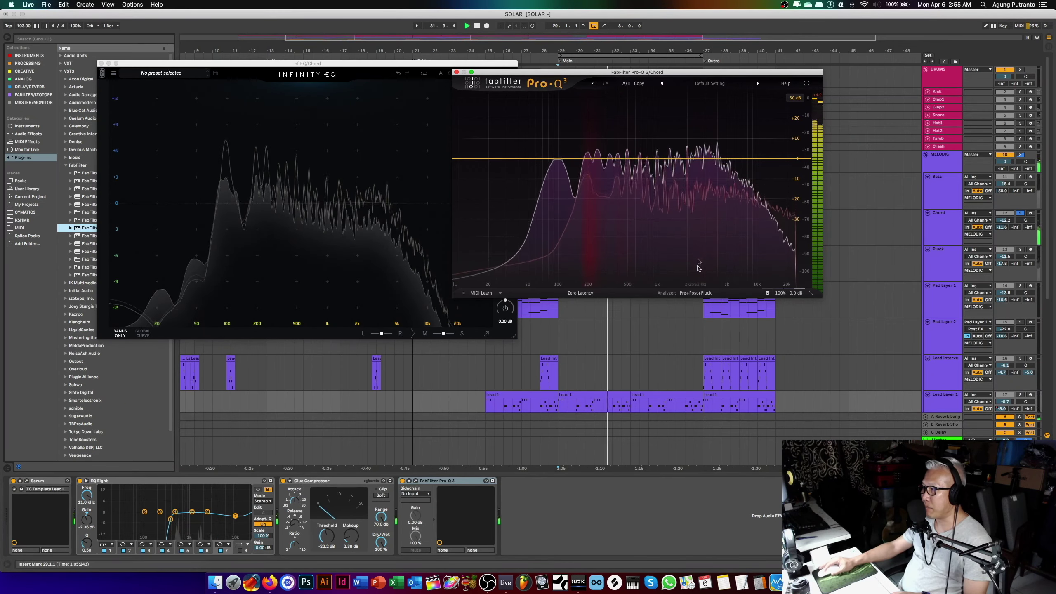
{"action": "left_click", "coordinate": [697, 293]}
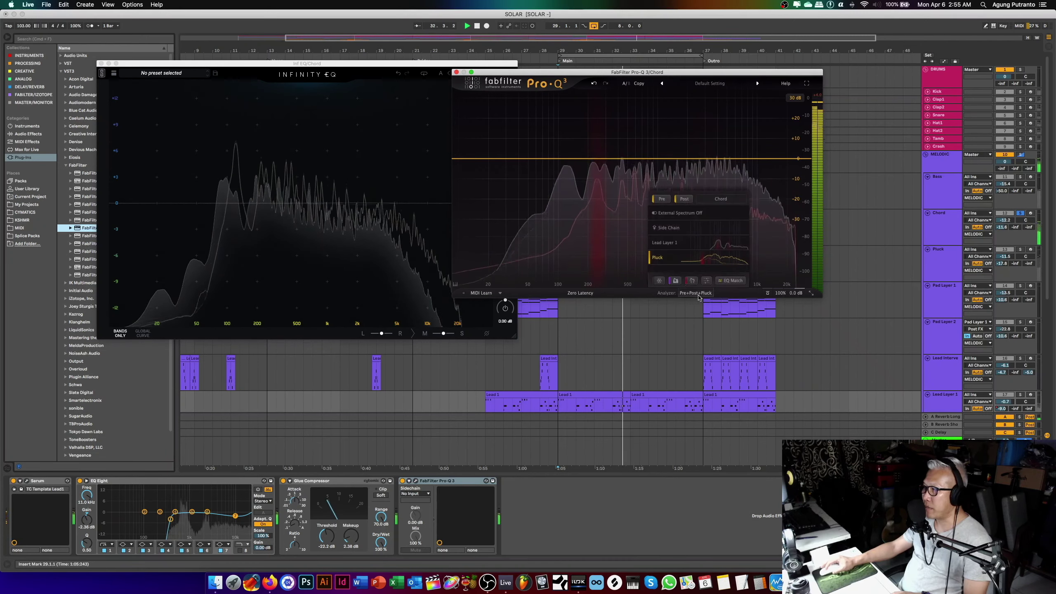
{"action": "left_click", "coordinate": [687, 246]}
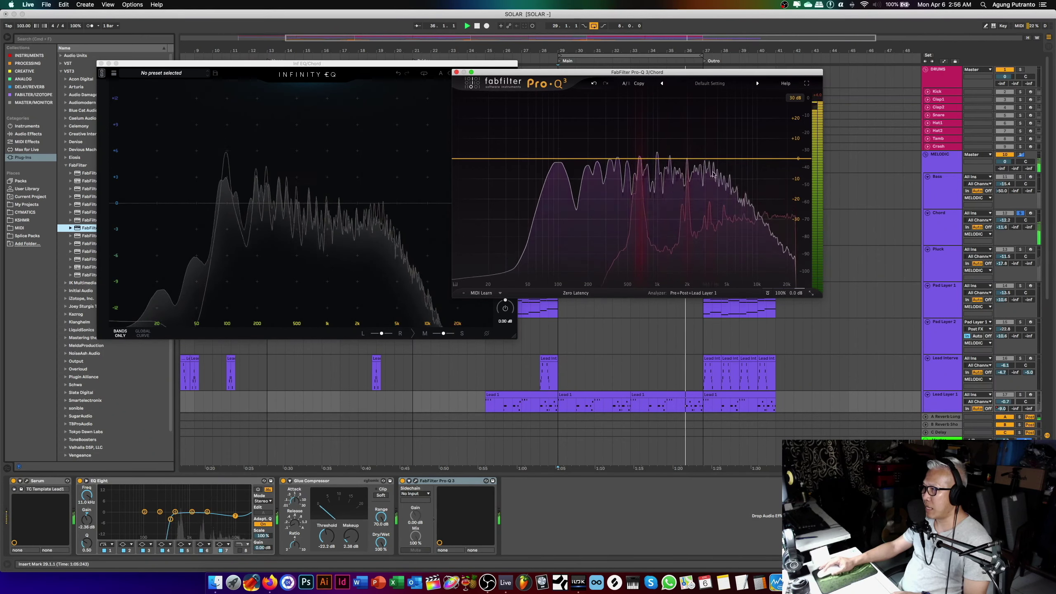
Turn off the Lead Layer 1 spectrum overlay and open the analyzer's EQ Match function
{"action": "left_click", "coordinate": [693, 293]}
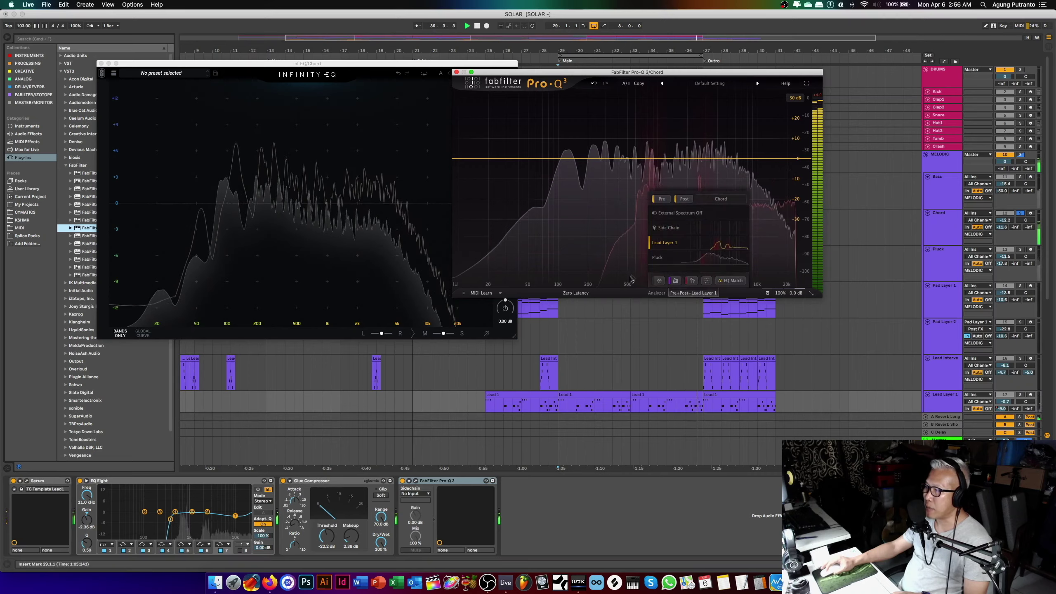
{"action": "left_click", "coordinate": [654, 243]}
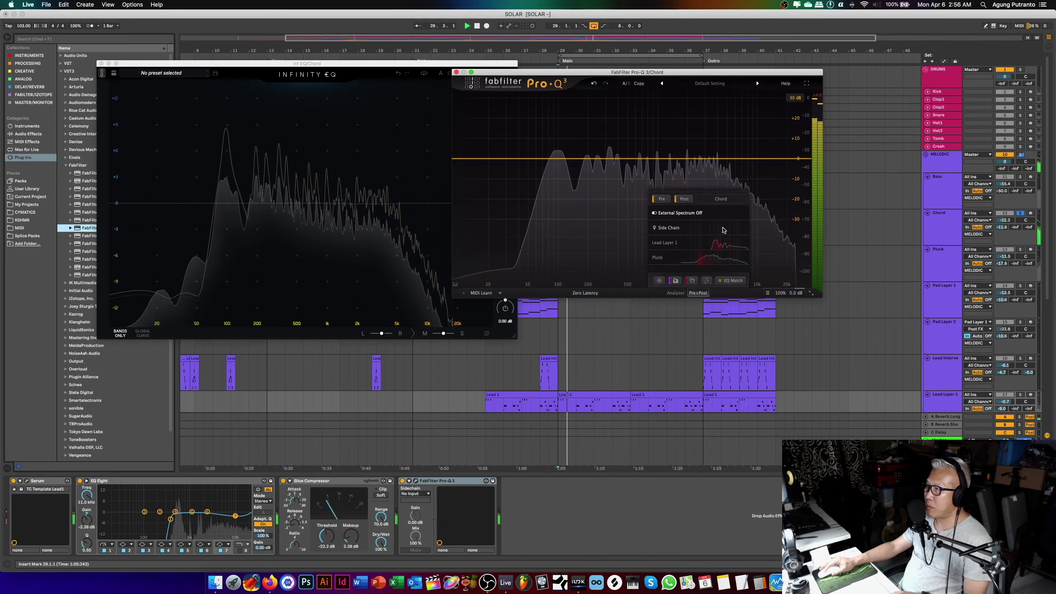
{"action": "left_click", "coordinate": [731, 282]}
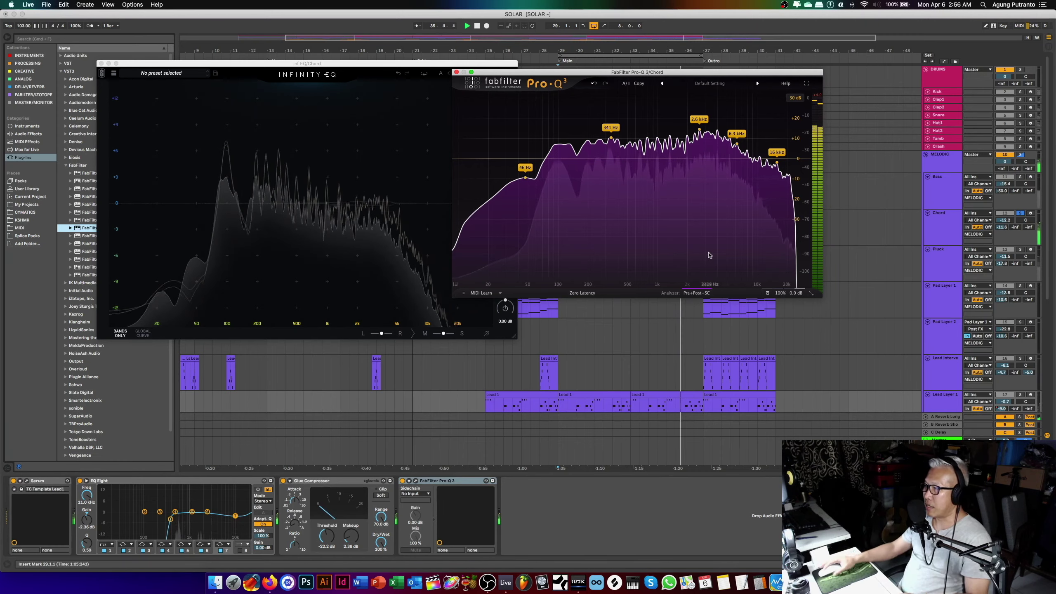
Close the Pro-Q 3 window and move the Infinity EQ window back over the middle of the arrangement
{"action": "left_click", "coordinate": [456, 71]}
{"action": "left_click_drag", "start_coordinate": [337, 63], "coordinate": [502, 71]}
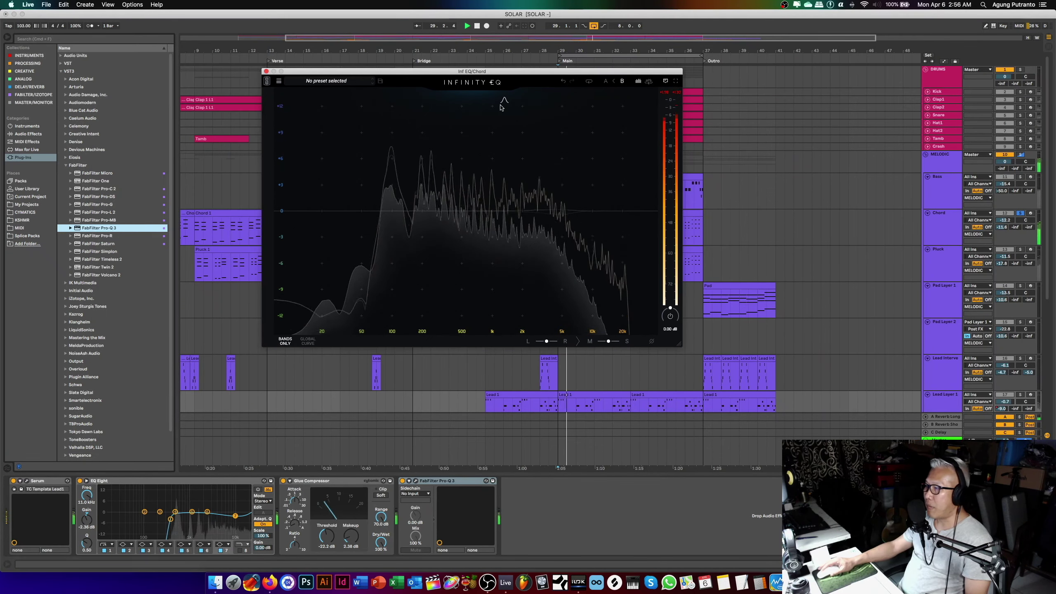